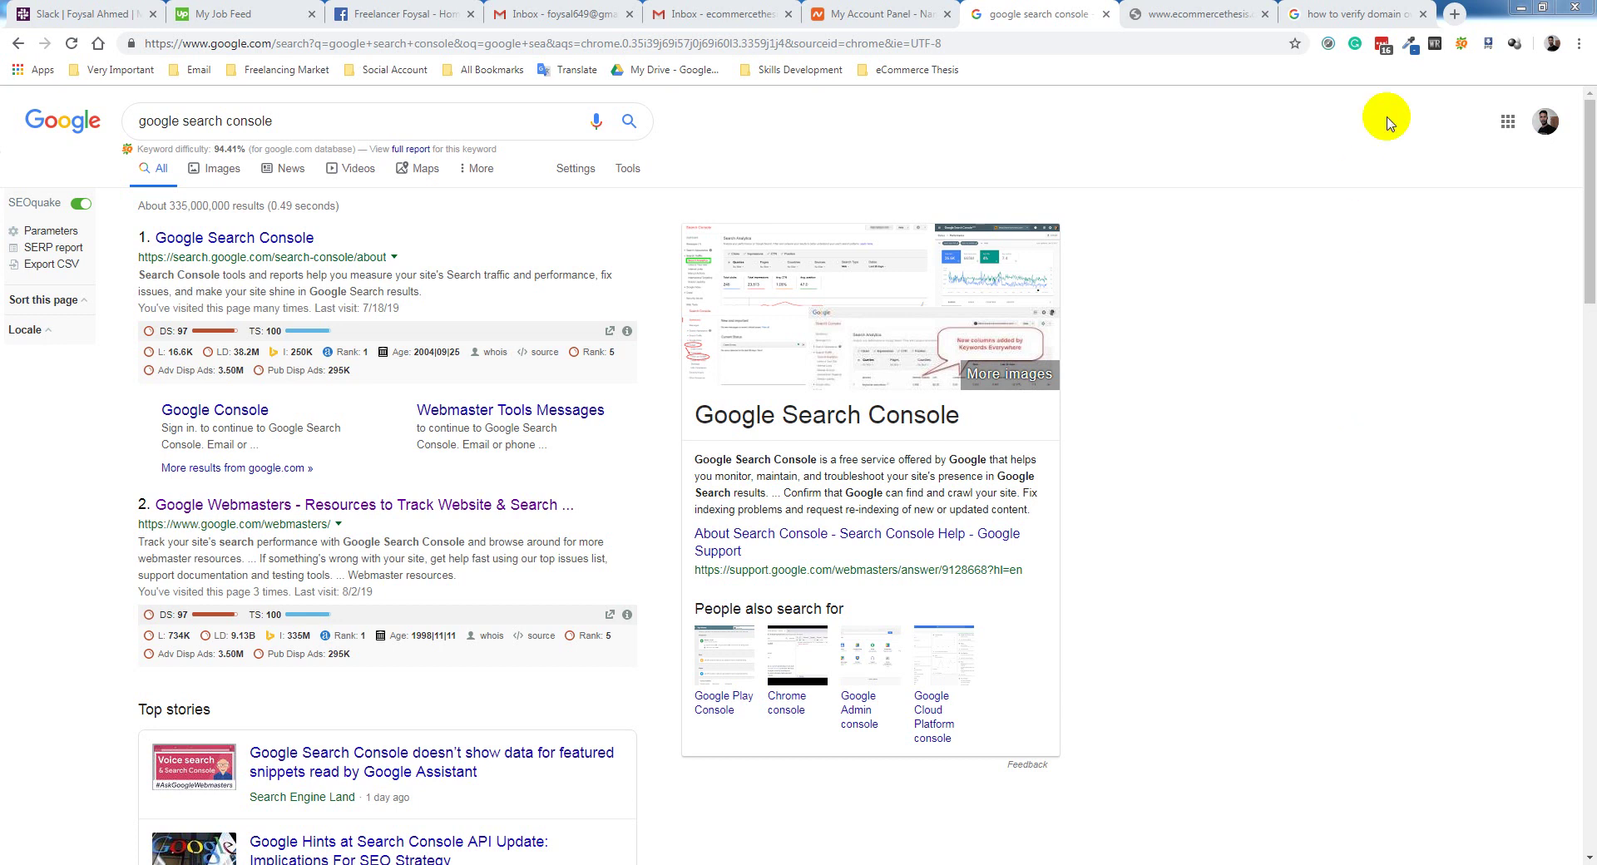
Bring up the Google results on verifying domain ownership via Namecheap DNS, then the Namecheap account panel.
{"action": "left_click", "coordinate": [1360, 13]}
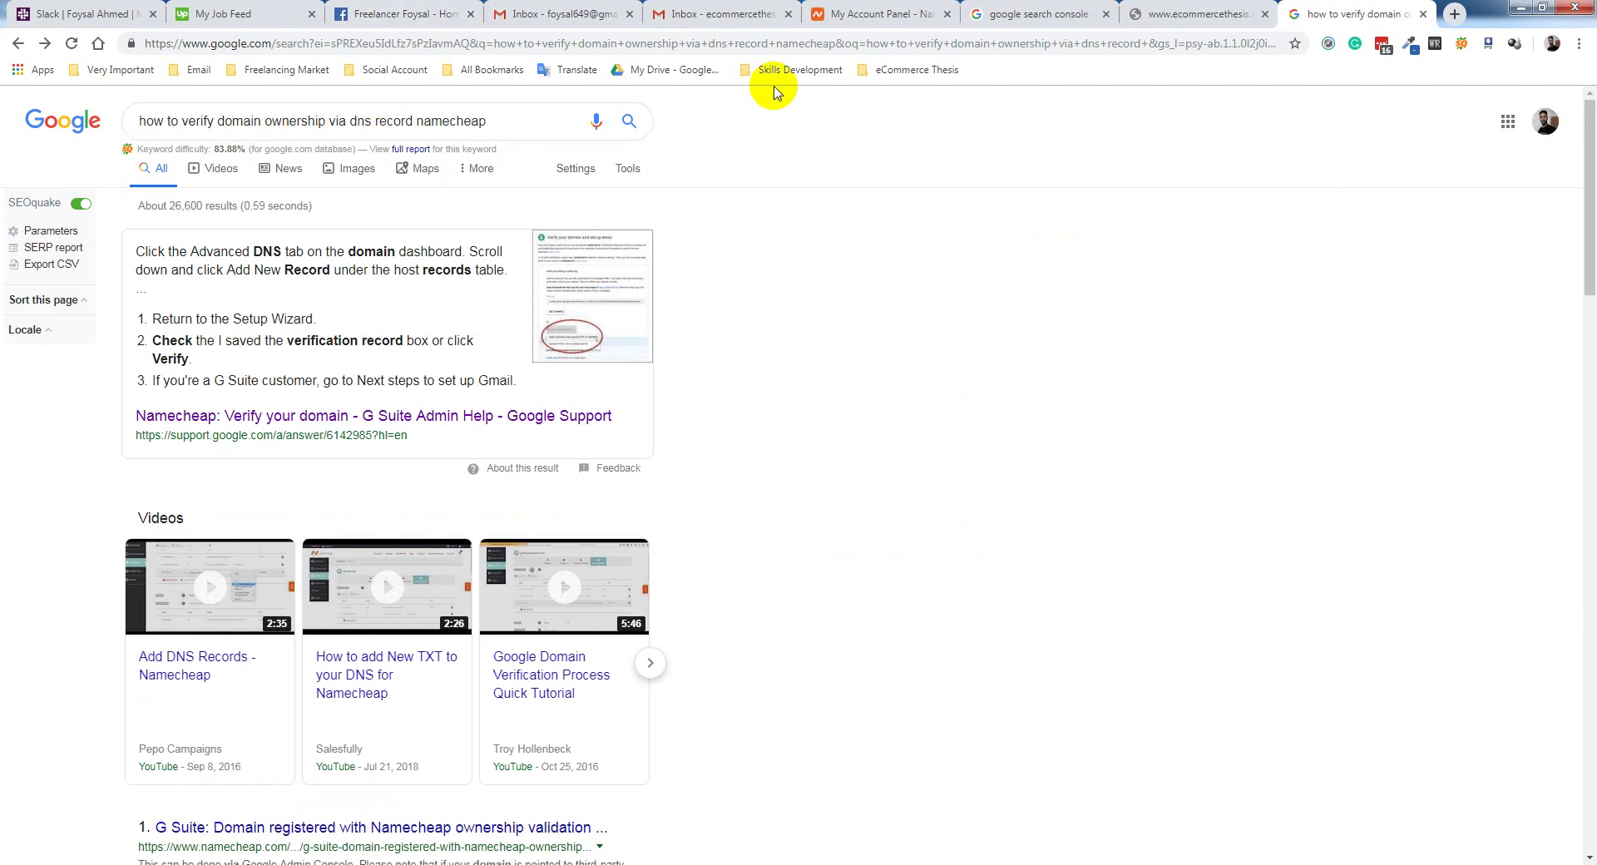
{"action": "left_click", "coordinate": [918, 14]}
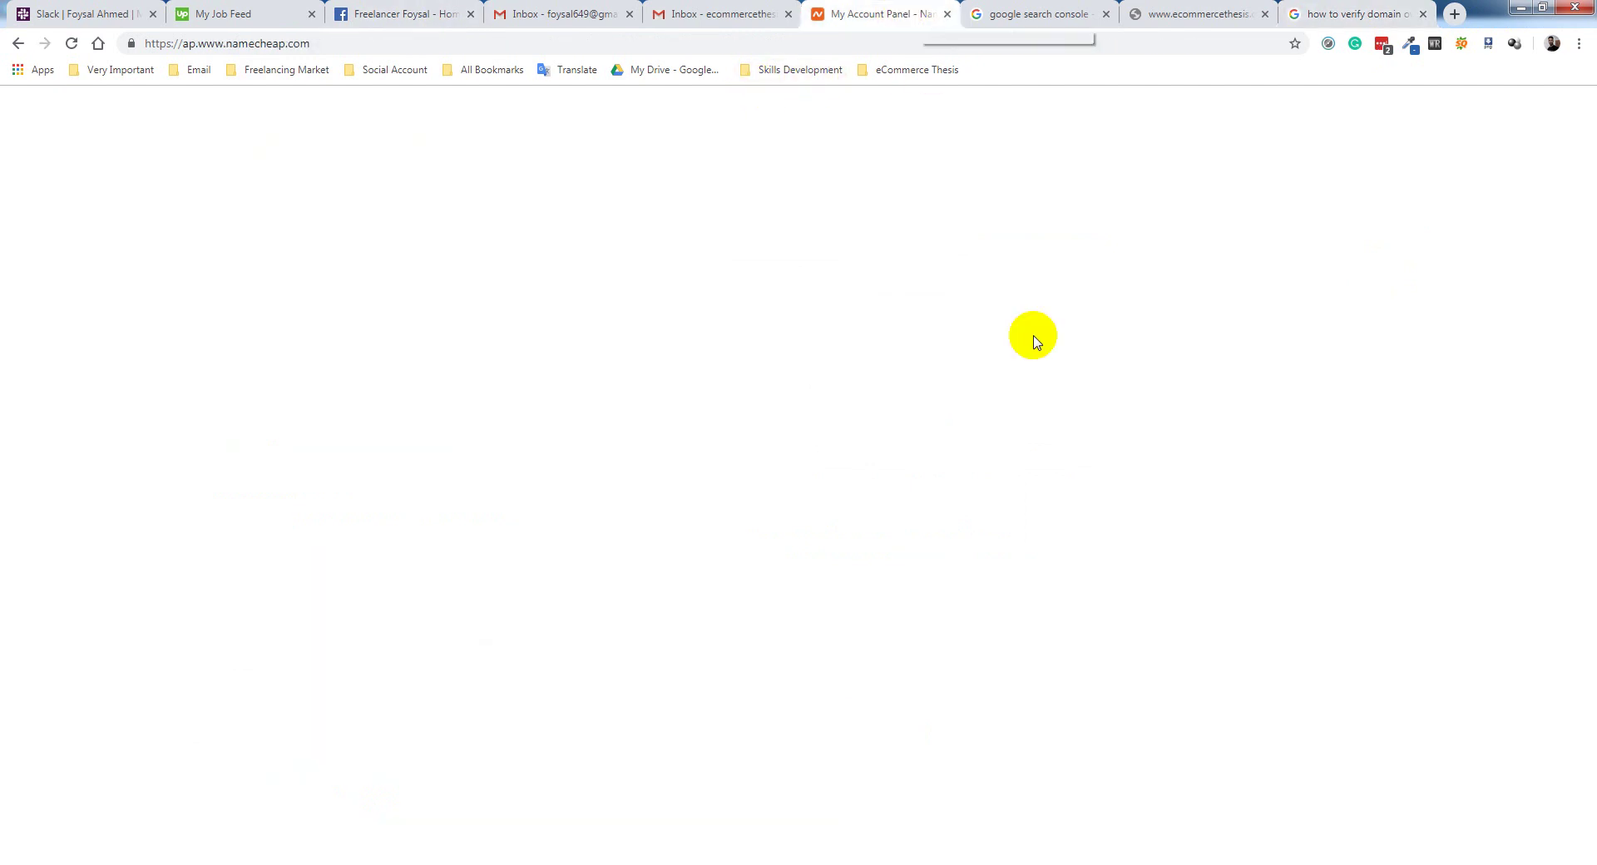
Open the Namecheap account dashboard with its domain list.
{"action": "left_click", "coordinate": [295, 382]}
{"action": "scroll", "coordinate": [749, 312], "scroll_direction": "down", "scroll_amount": 4}
{"action": "scroll", "coordinate": [539, 299], "scroll_direction": "up", "scroll_amount": 1}
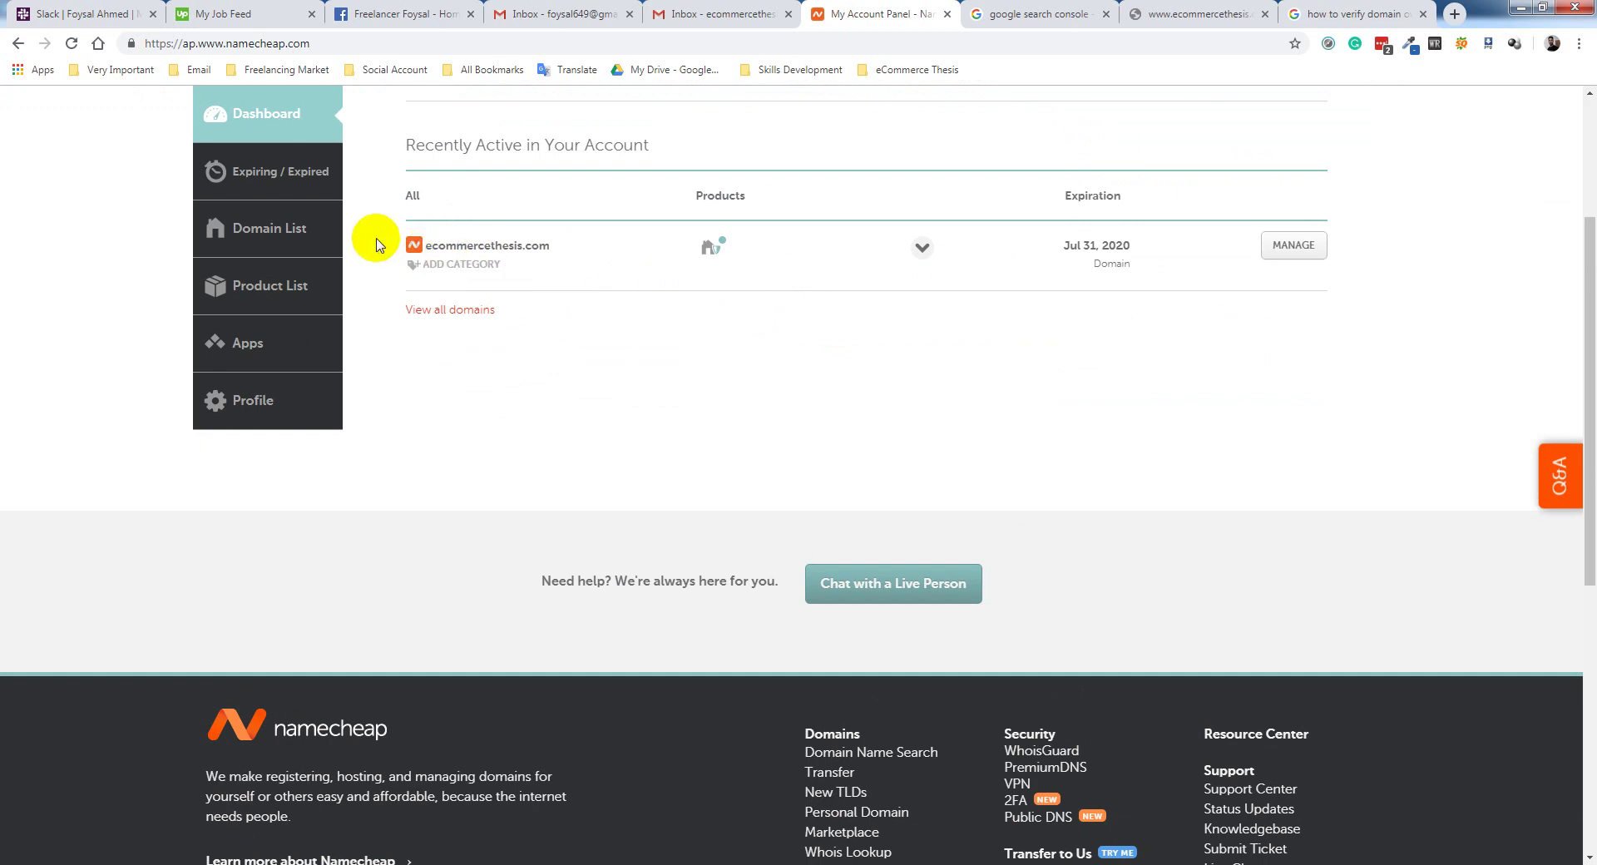
{"action": "left_click", "coordinate": [256, 48]}
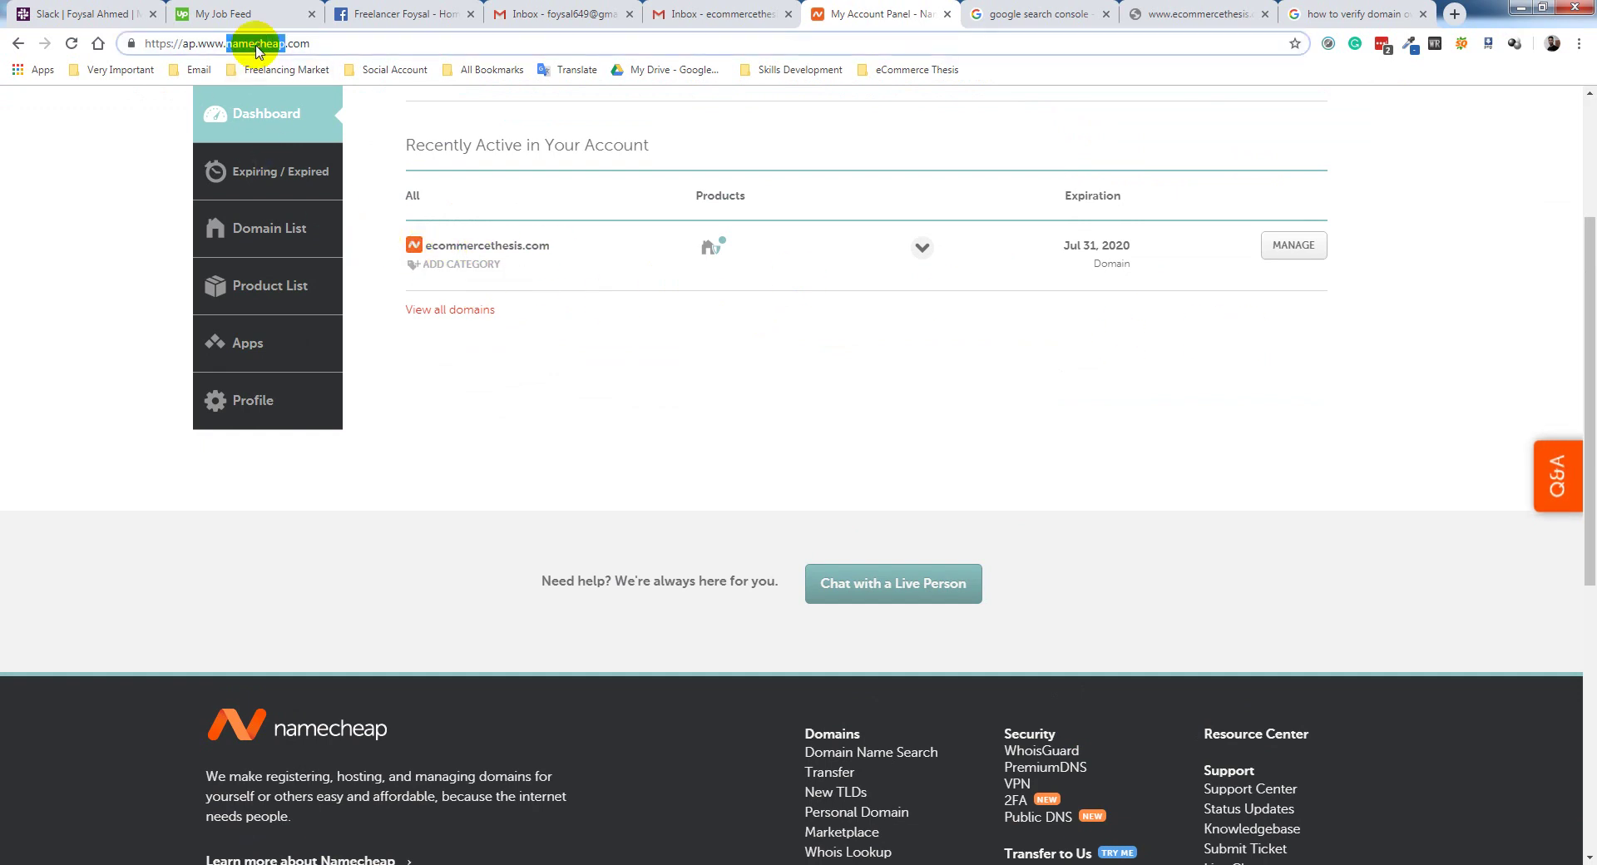
{"action": "left_click", "coordinate": [796, 444]}
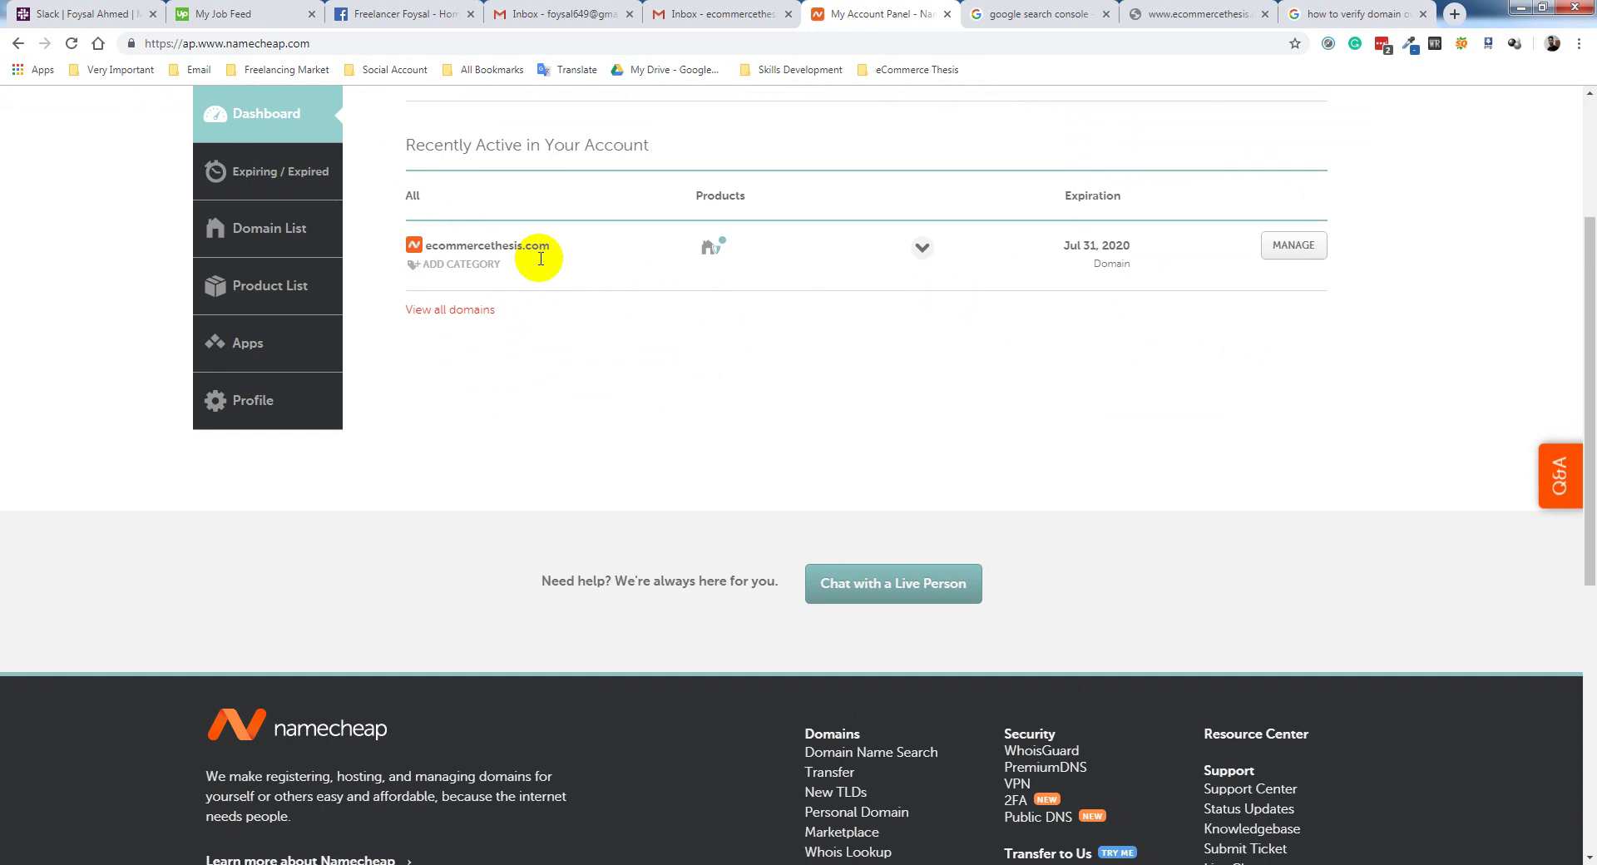
Open the Advanced DNS host records for ecommercethesis.com, then view the site's page.
{"action": "left_click", "coordinate": [1294, 244]}
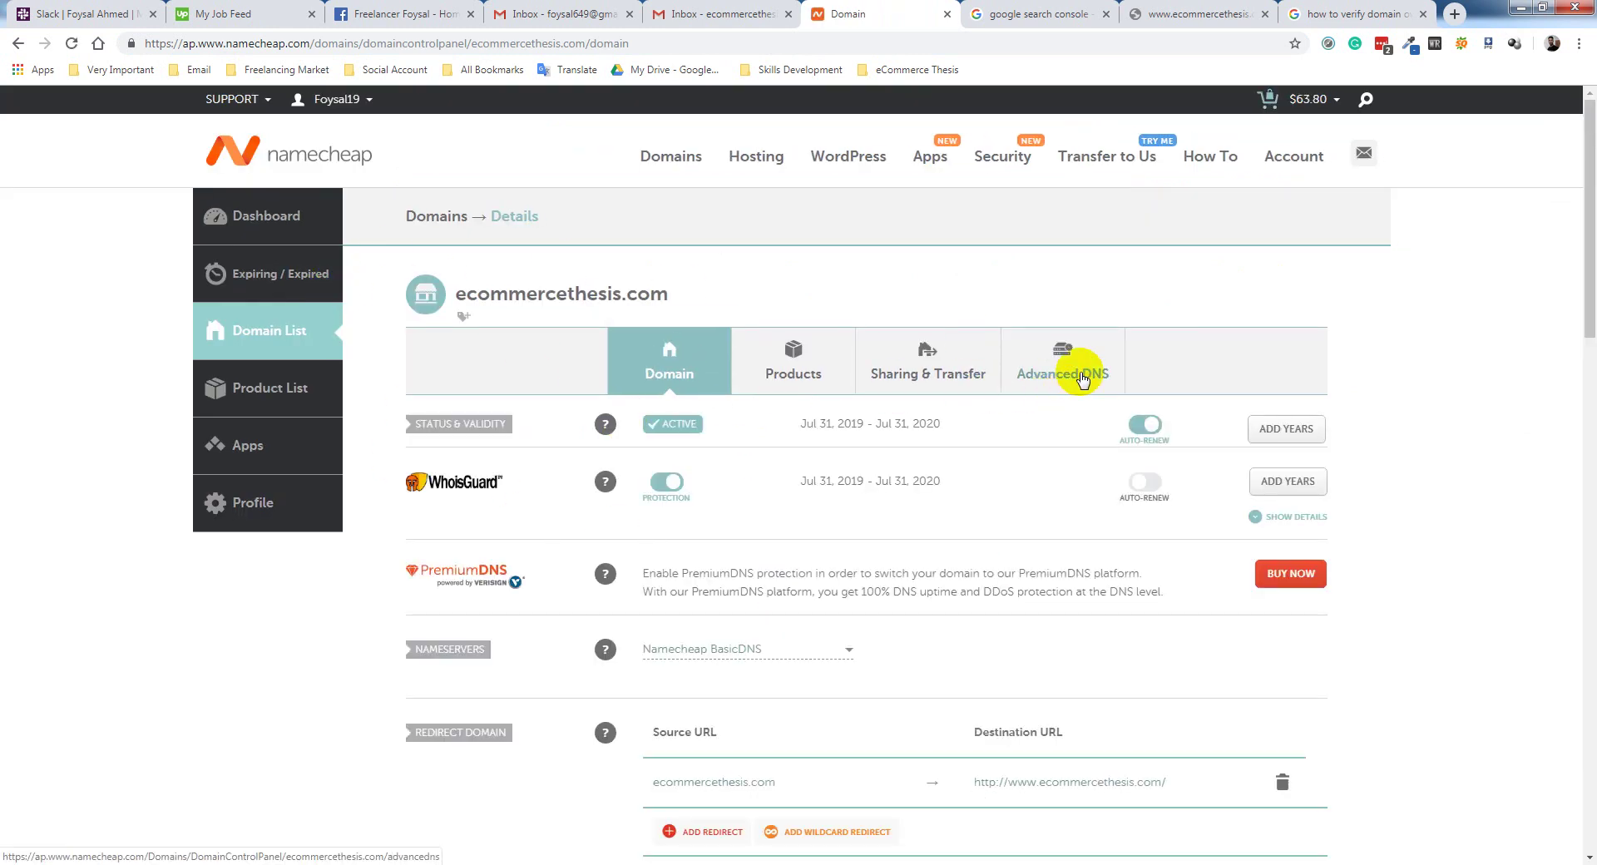
{"action": "left_click", "coordinate": [1081, 376]}
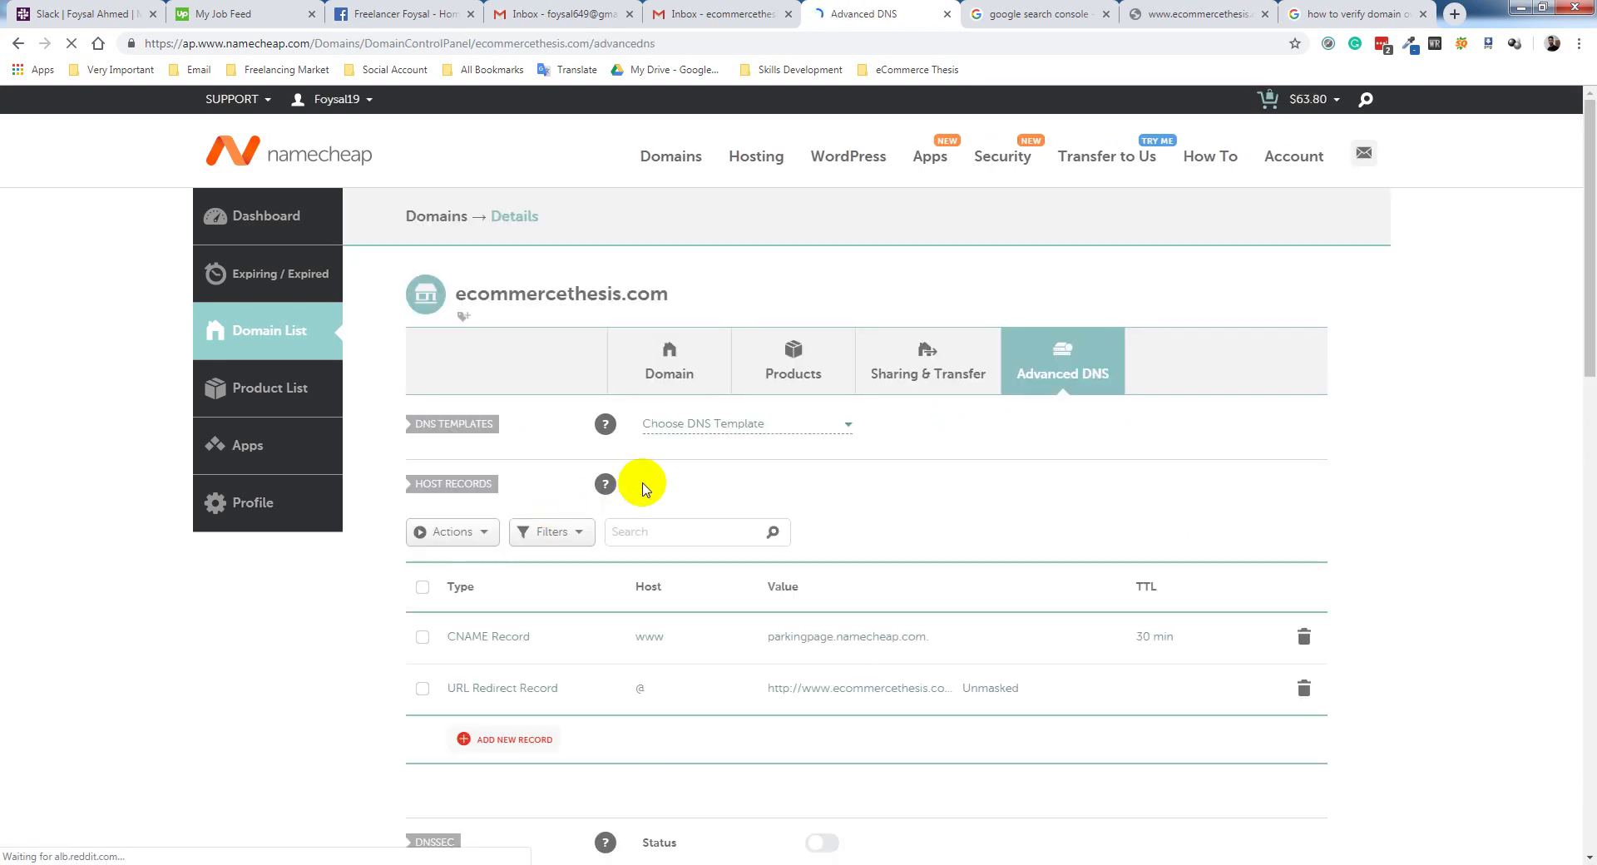
{"action": "scroll", "coordinate": [642, 487], "scroll_direction": "down", "scroll_amount": 1}
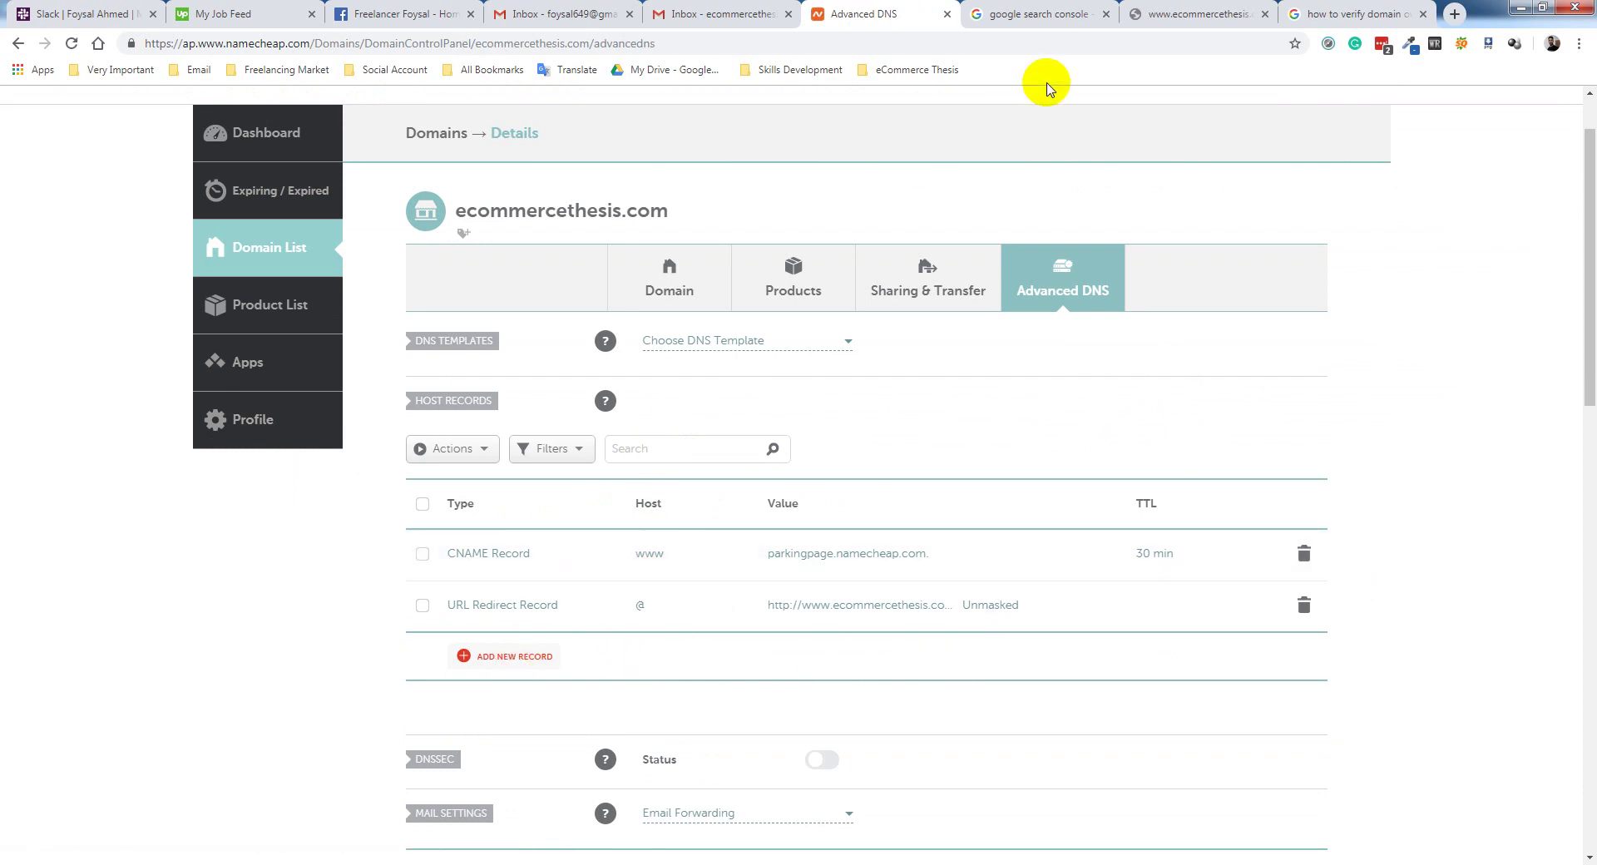
{"action": "left_click", "coordinate": [1156, 13]}
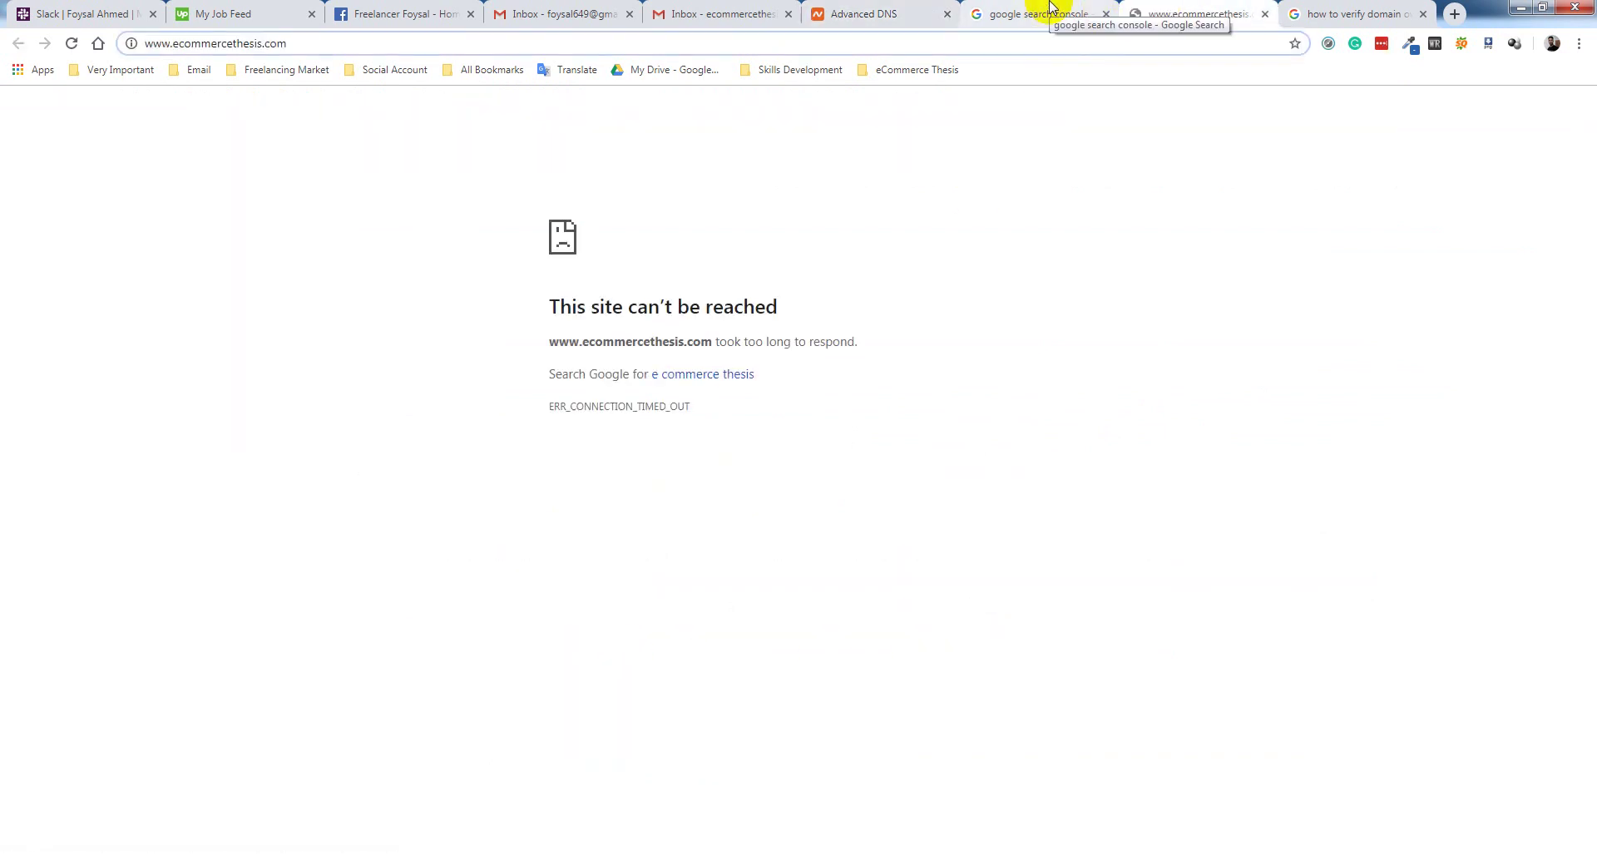
Open Google Search Console and start adding a new property.
{"action": "left_click", "coordinate": [1073, 13]}
{"action": "left_click", "coordinate": [276, 243]}
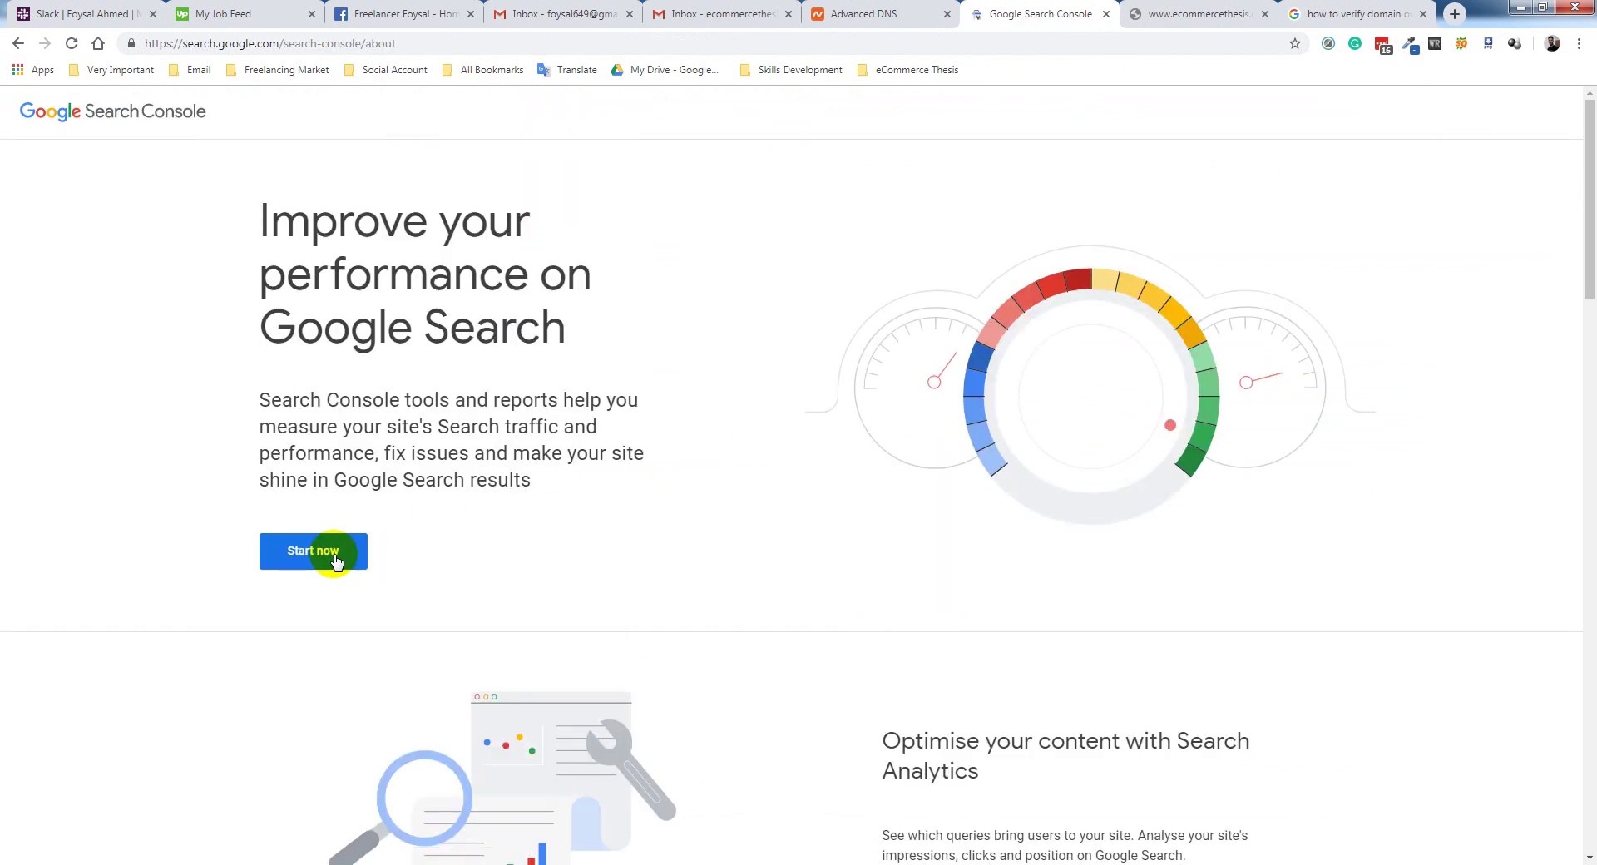
{"action": "left_click", "coordinate": [336, 562]}
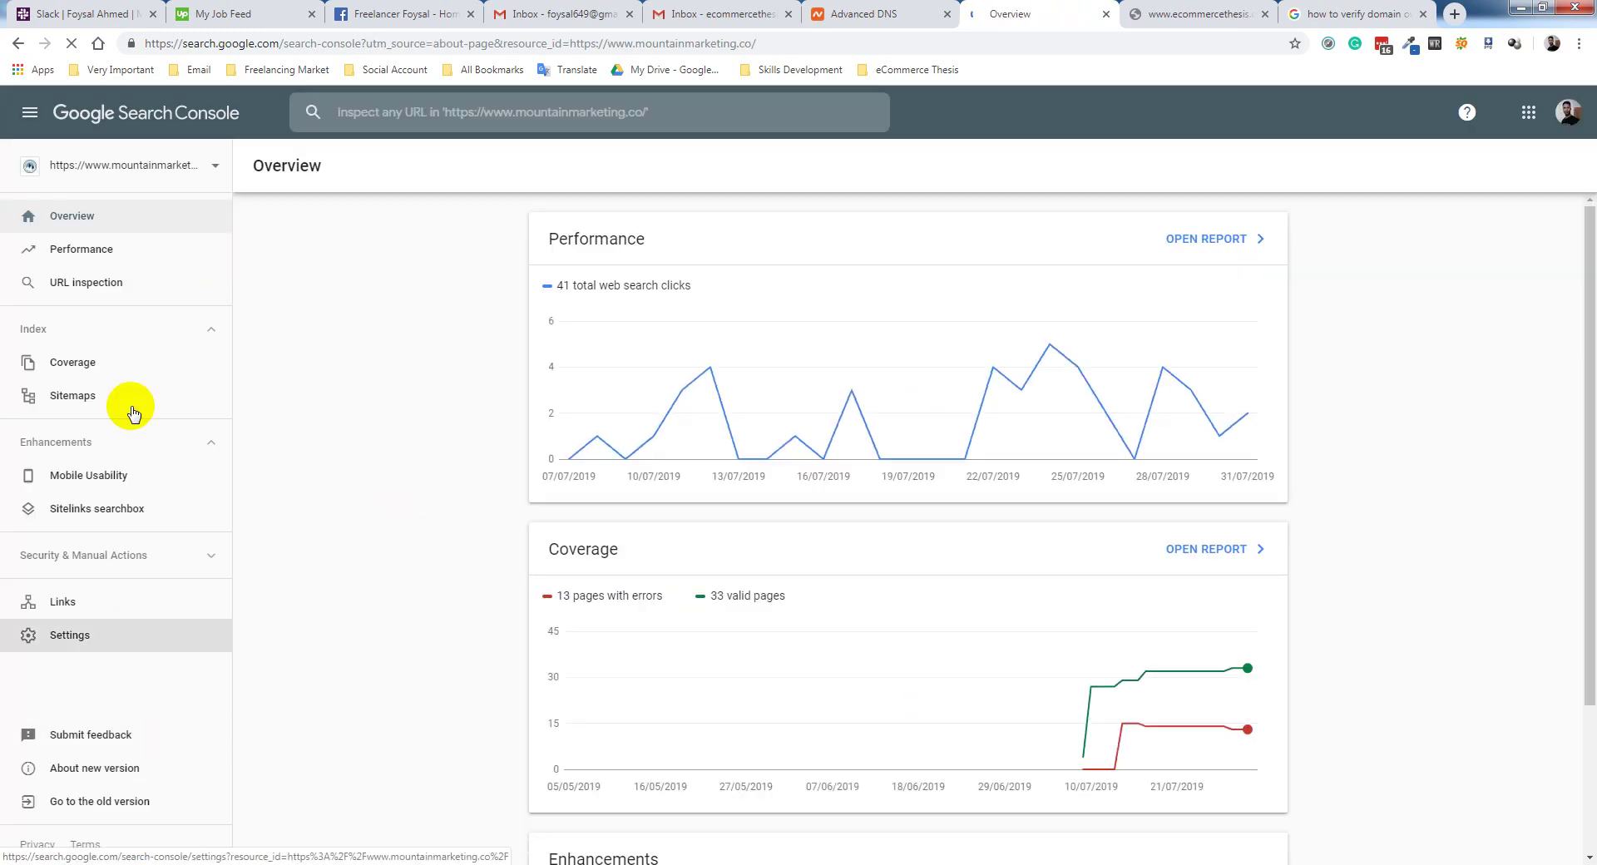
{"action": "left_click", "coordinate": [197, 167]}
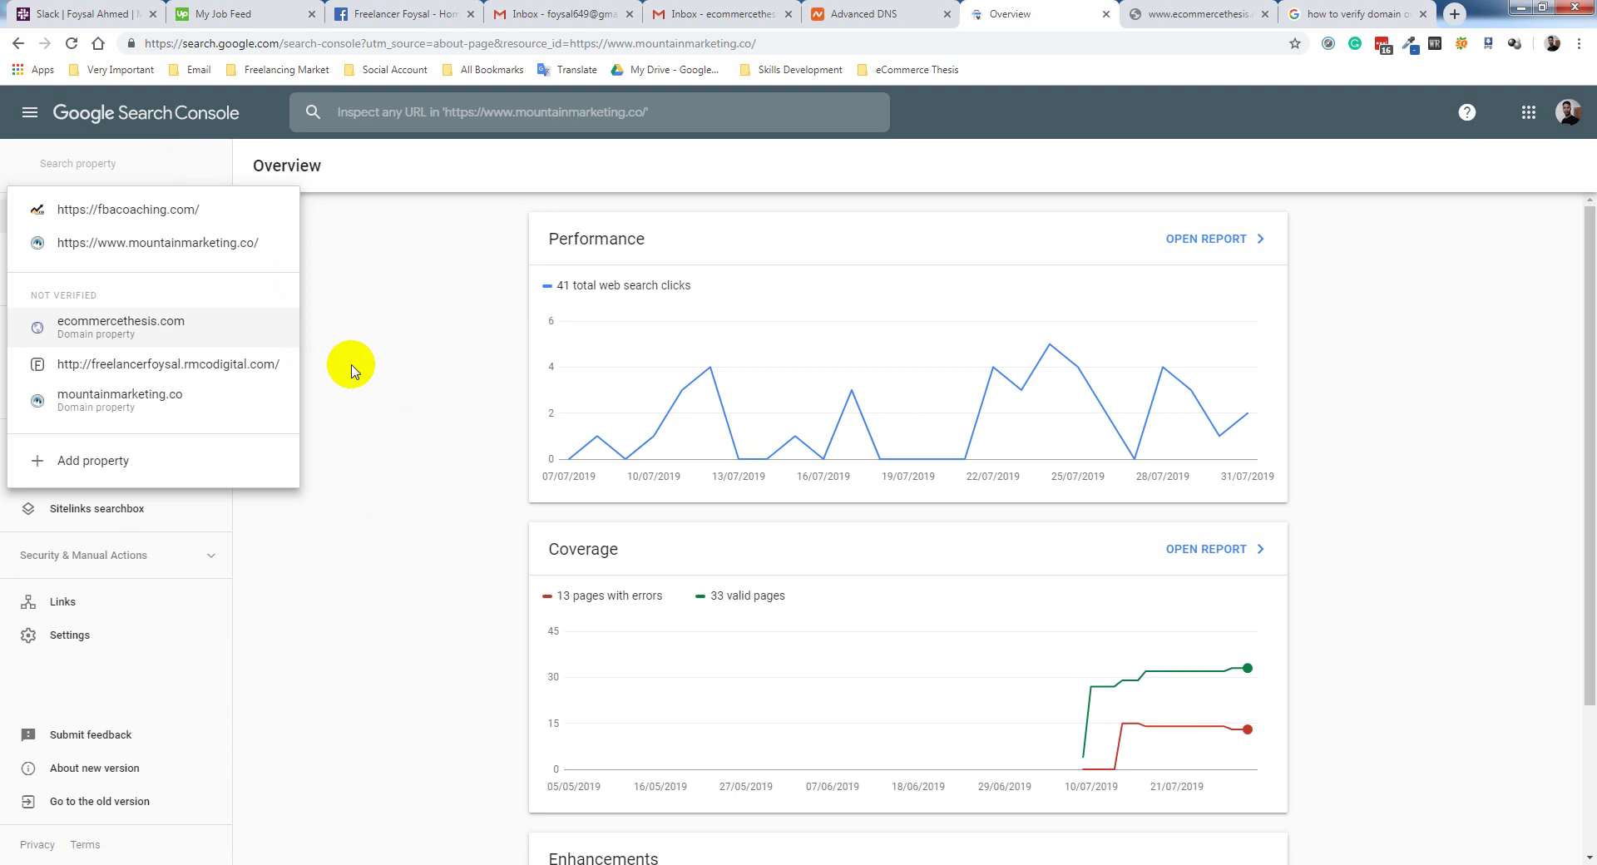
{"action": "left_click", "coordinate": [95, 470]}
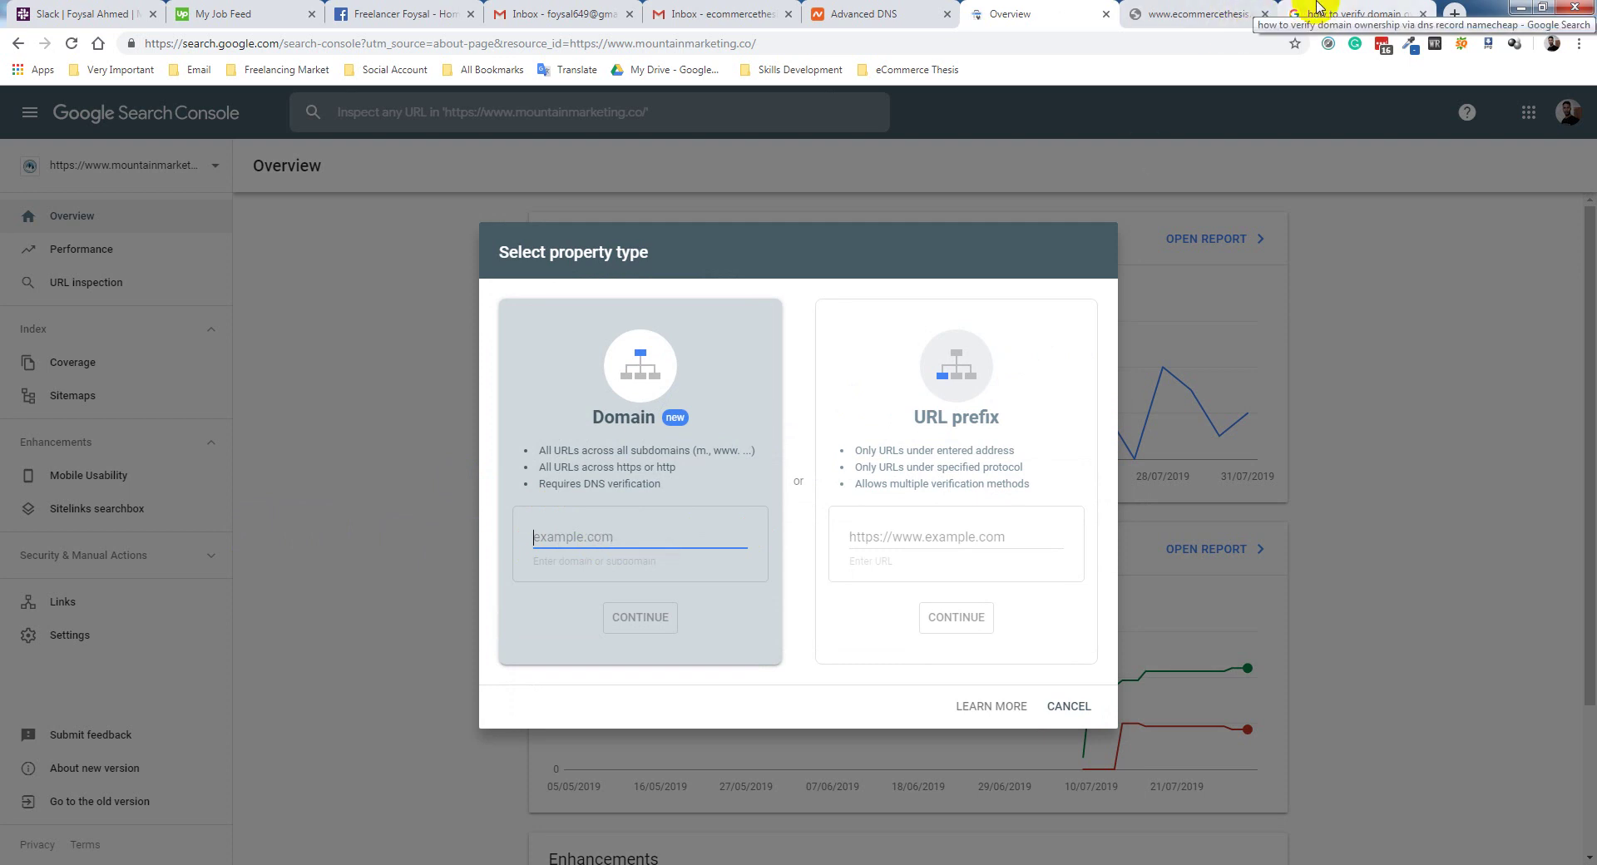
{"action": "left_click", "coordinate": [1198, 13]}
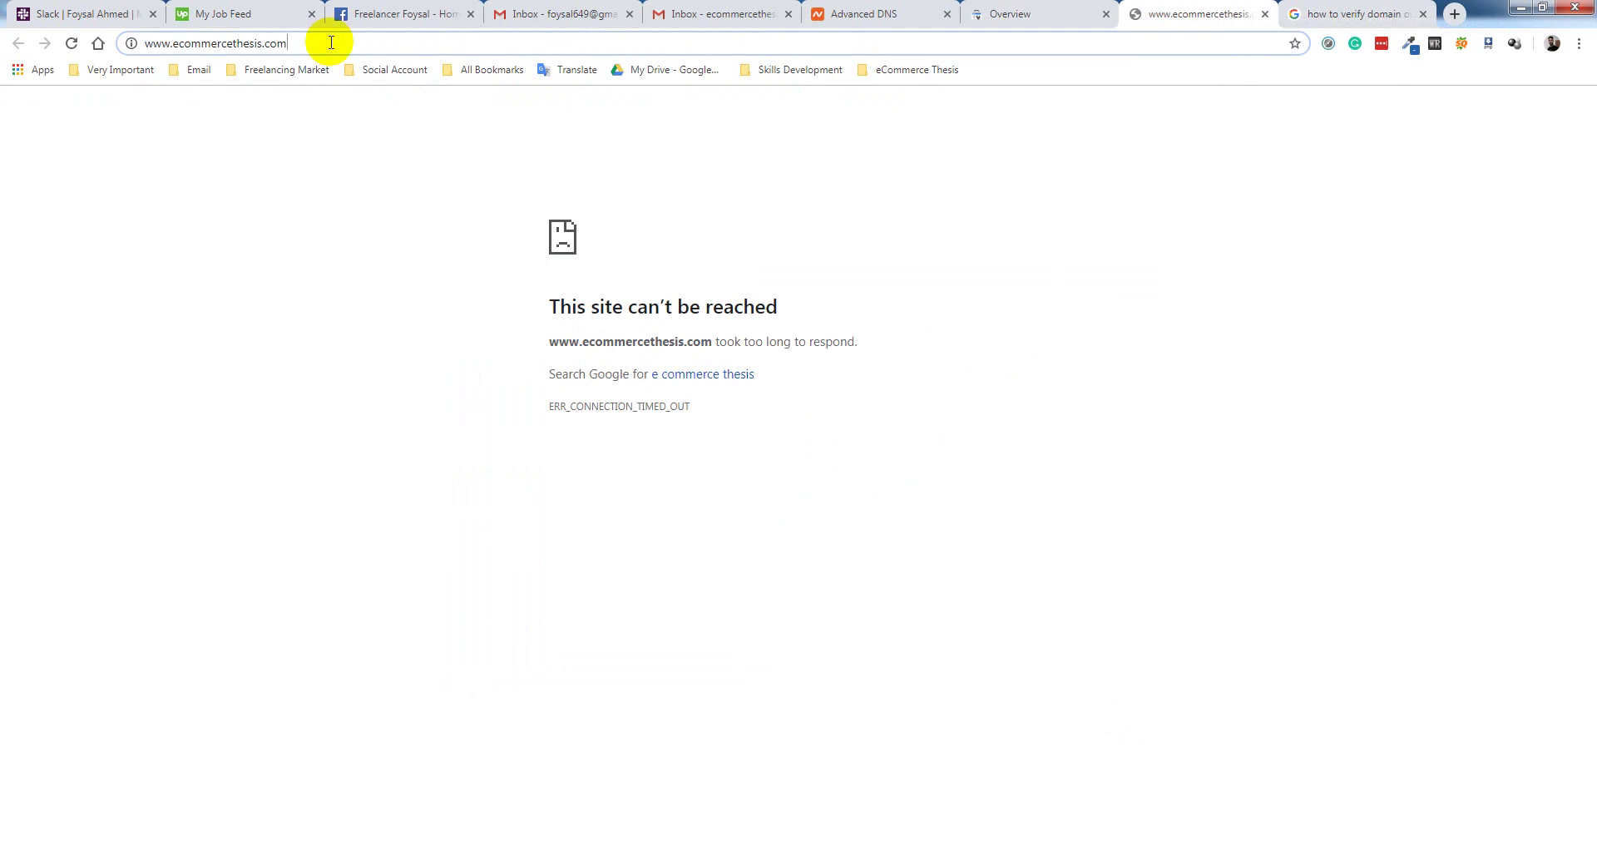
{"action": "left_click", "coordinate": [330, 42]}
{"action": "left_click", "coordinate": [994, 15]}
{"action": "type", "text": "http://www.ecommercethesis.com/"}
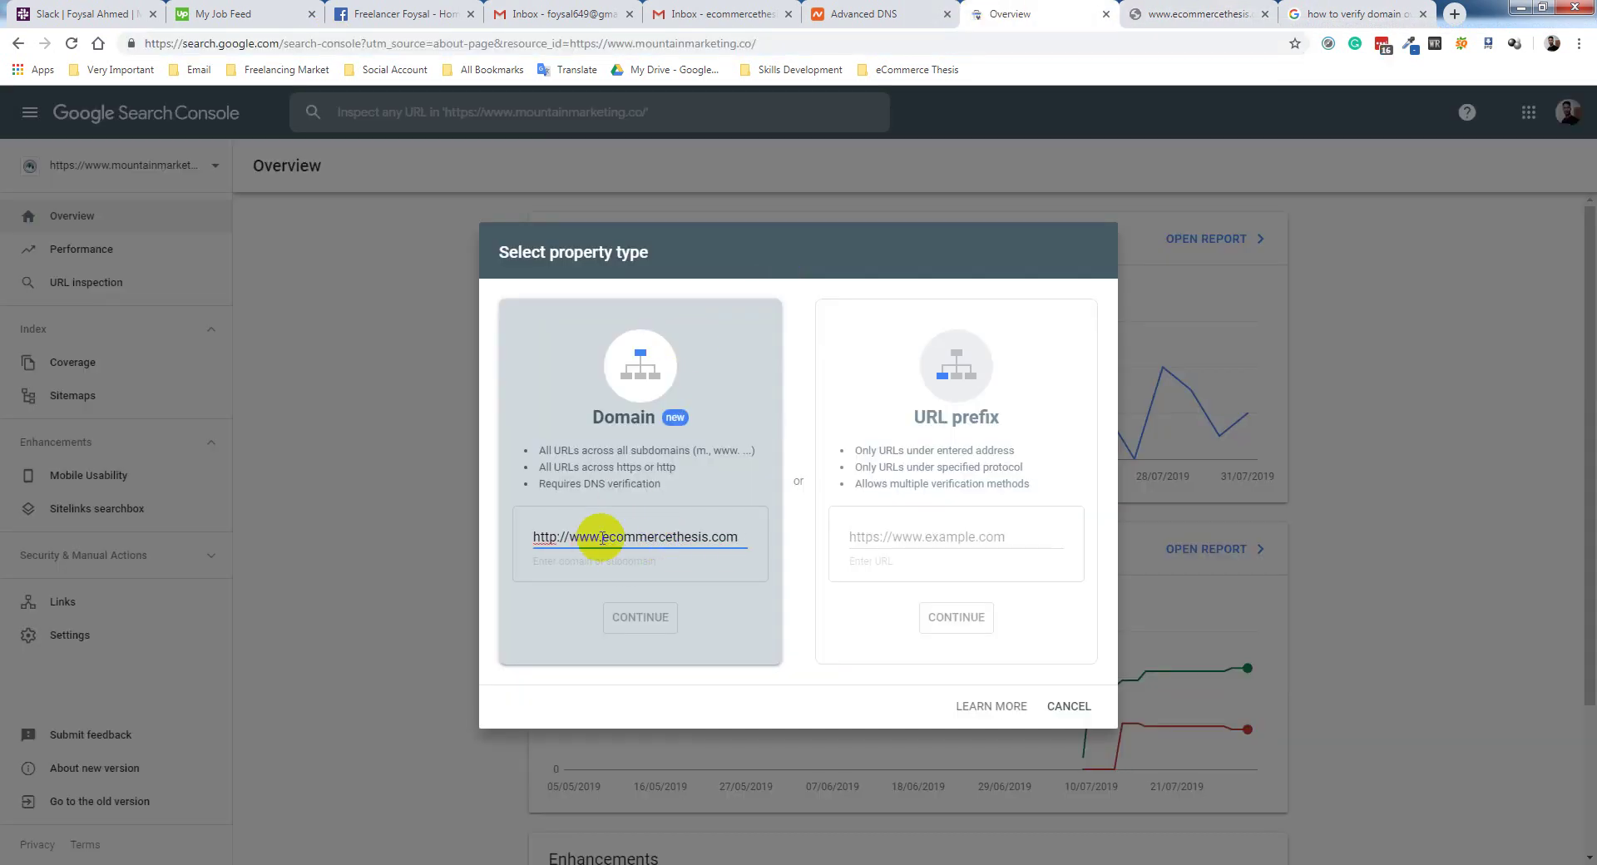
{"action": "left_click_drag", "start_coordinate": [601, 537], "coordinate": [457, 541]}
{"action": "key", "text": "BackSpace"}
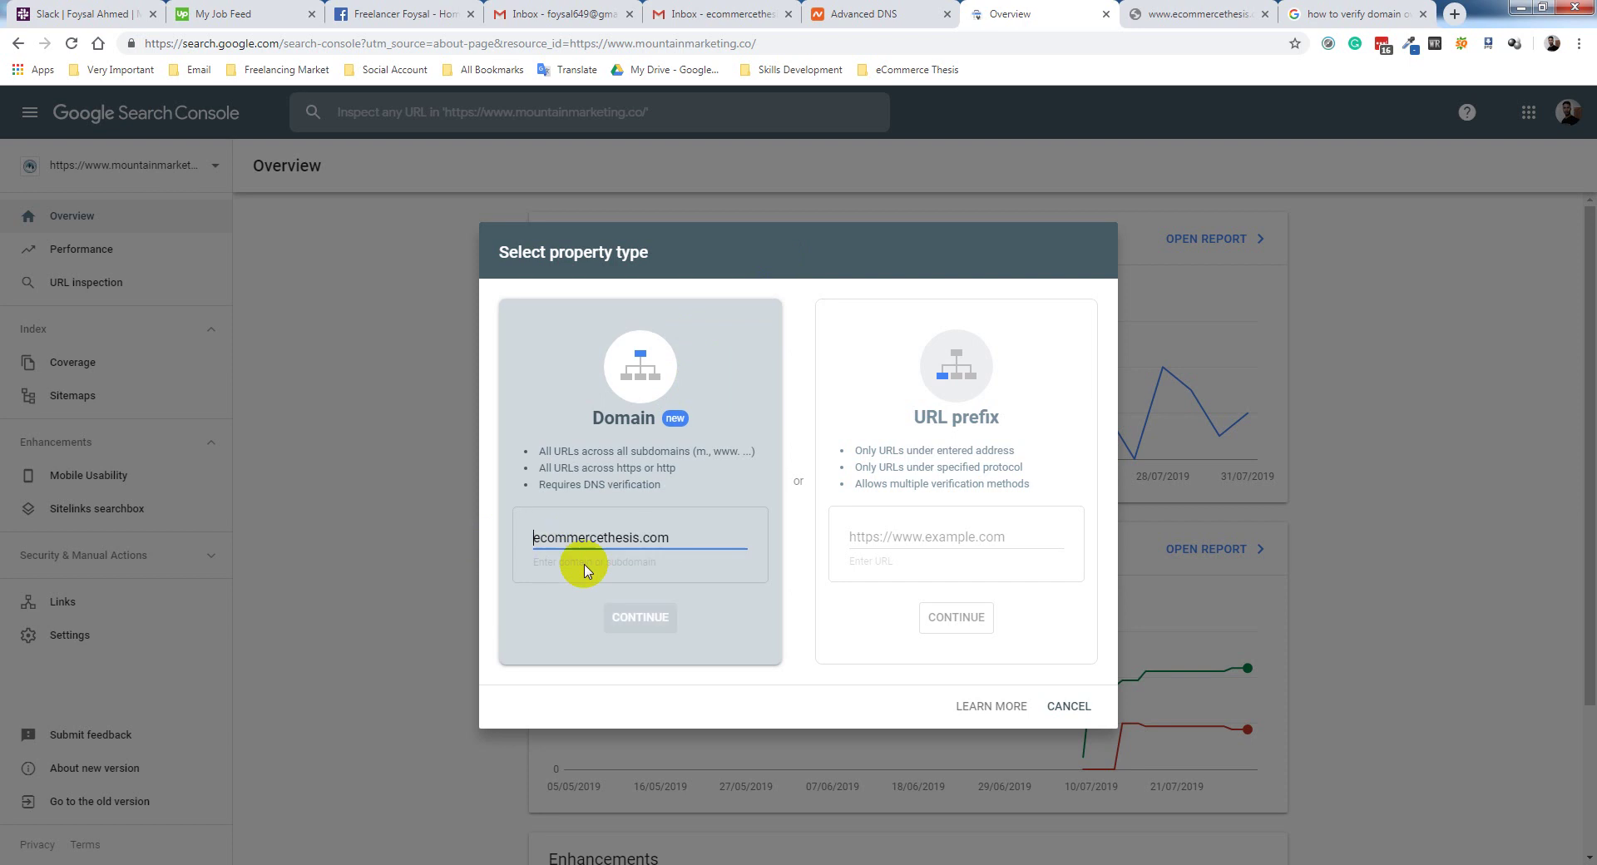
{"action": "left_click", "coordinate": [714, 620]}
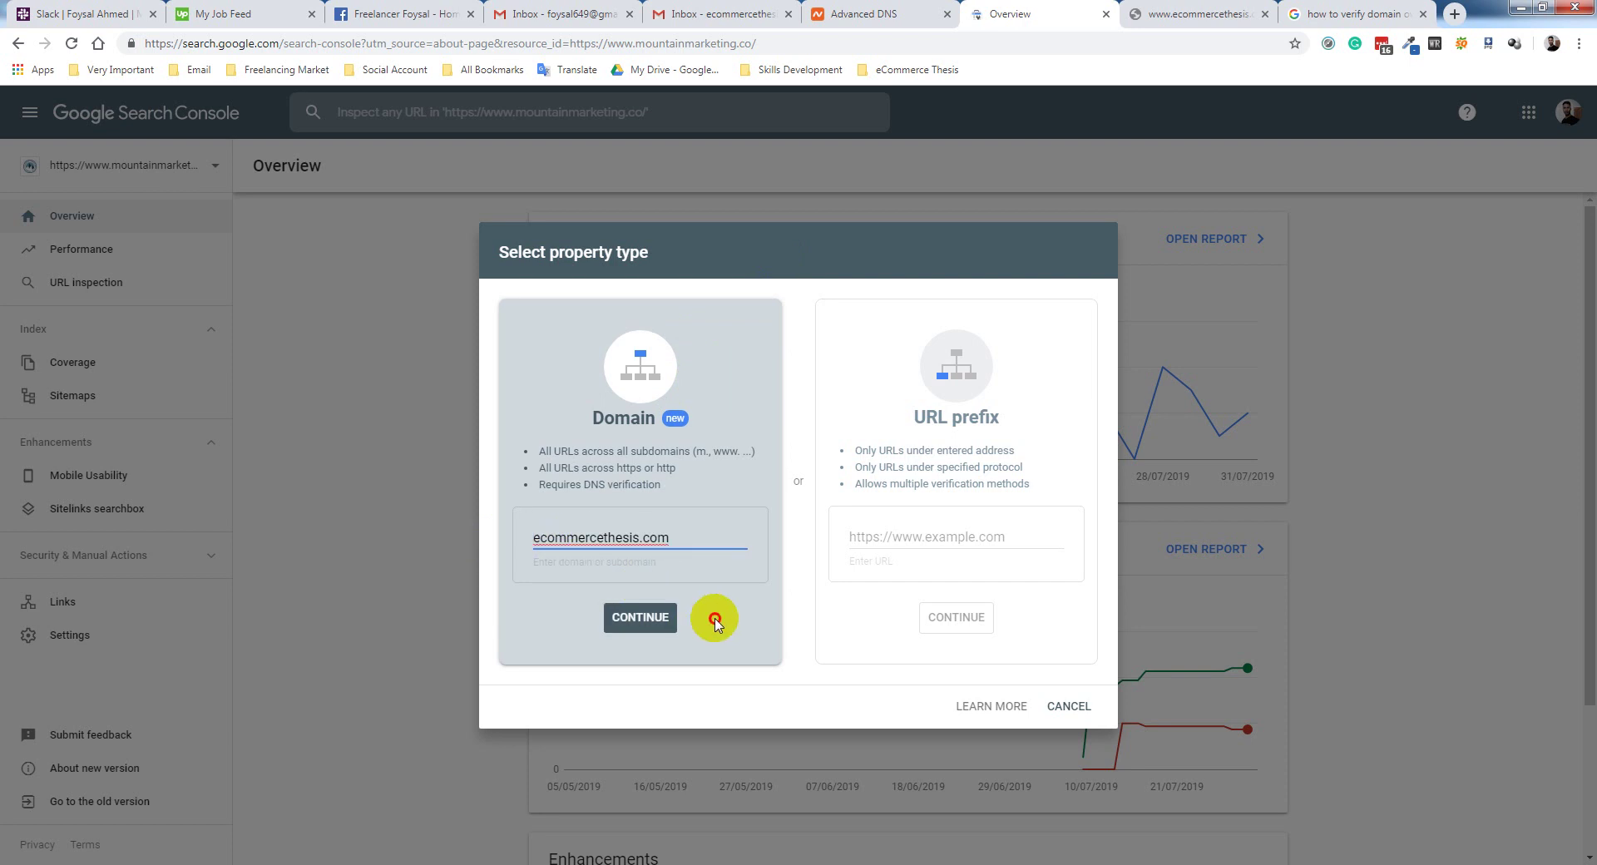
{"action": "left_click", "coordinate": [640, 620]}
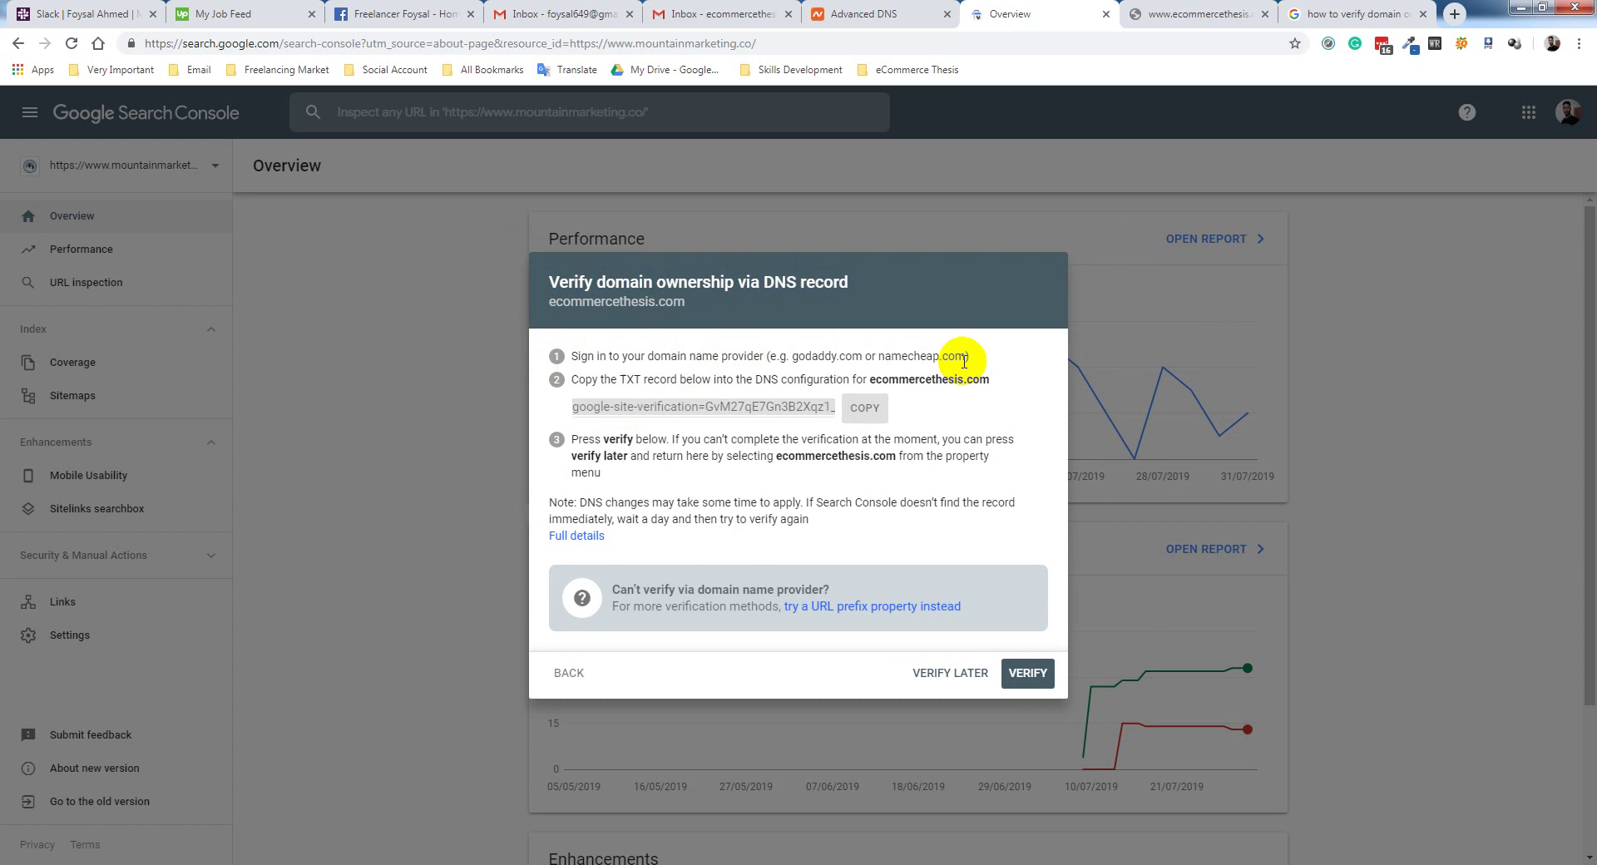
Copy the TXT verification record and start a new host record in Namecheap Advanced DNS.
{"action": "left_click_drag", "start_coordinate": [966, 362], "coordinate": [493, 349]}
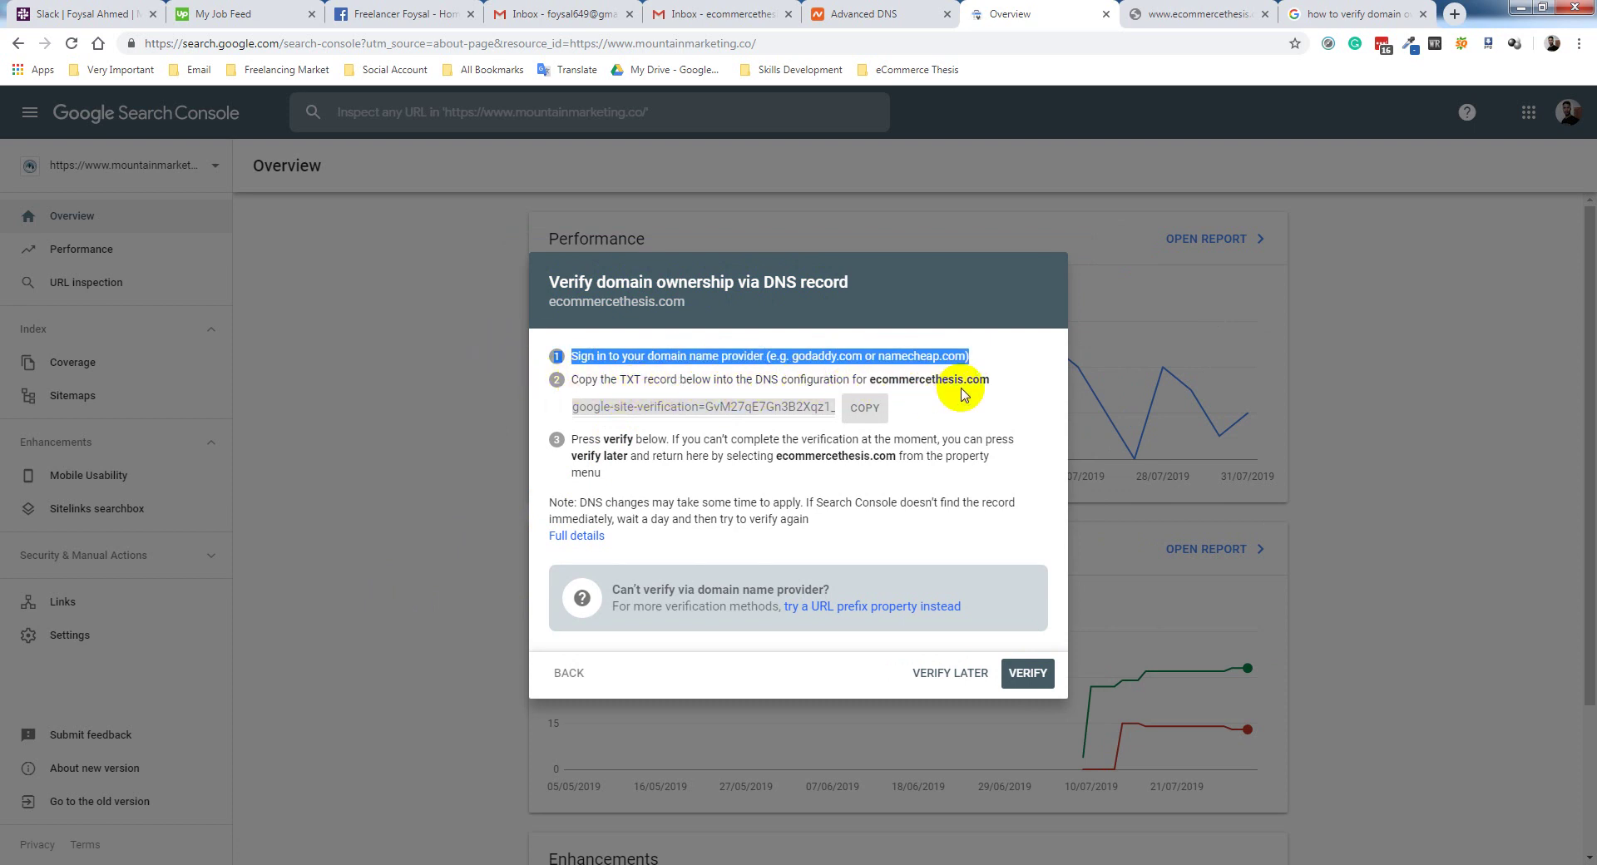
{"action": "left_click", "coordinate": [858, 411]}
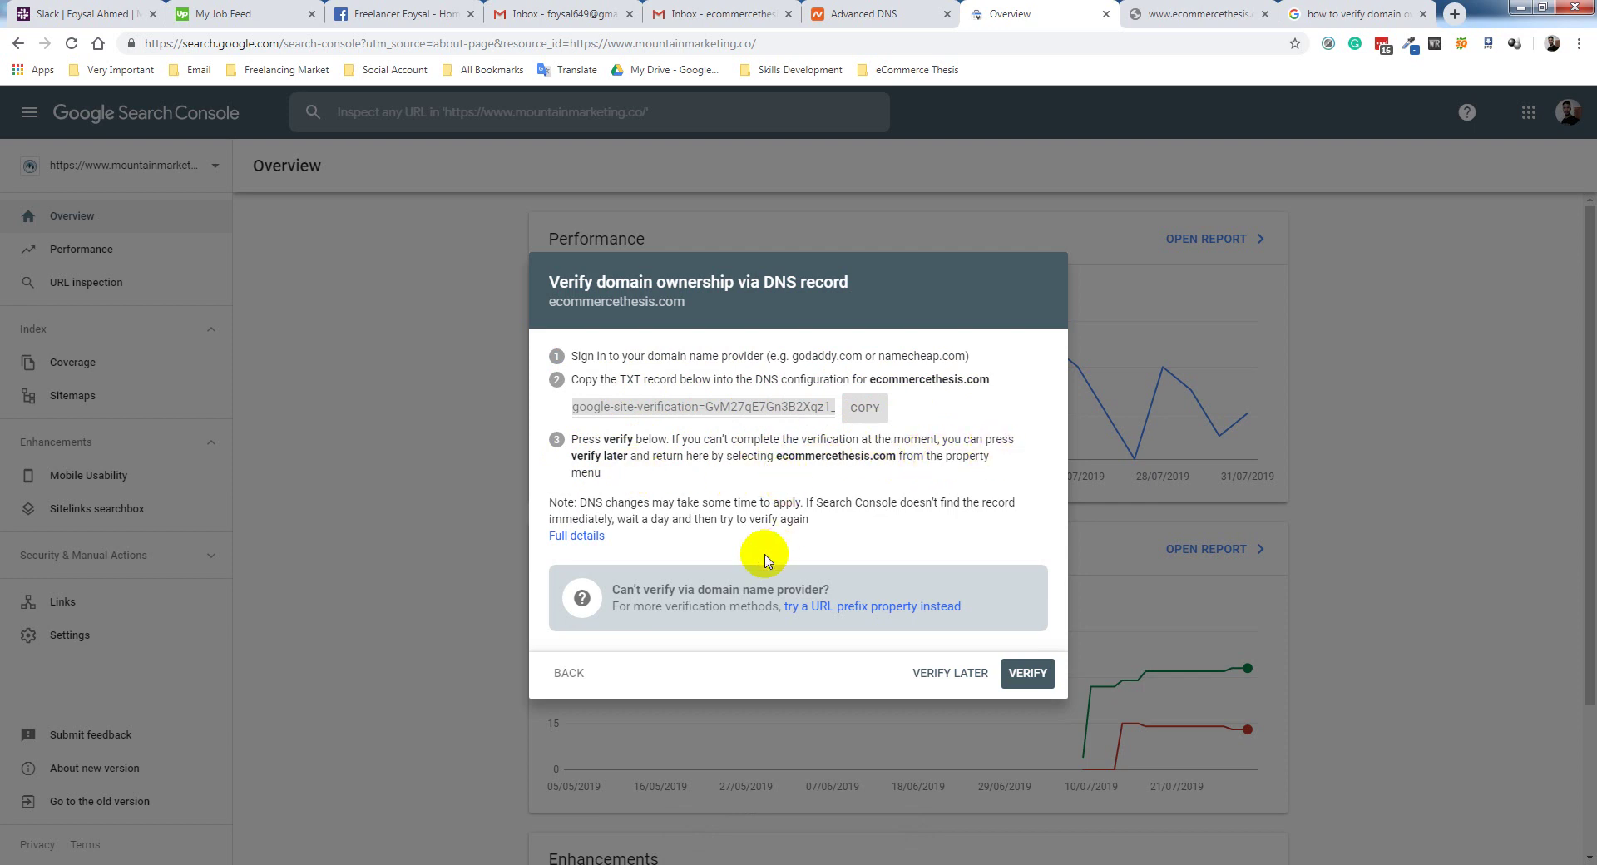
{"action": "left_click", "coordinate": [874, 6]}
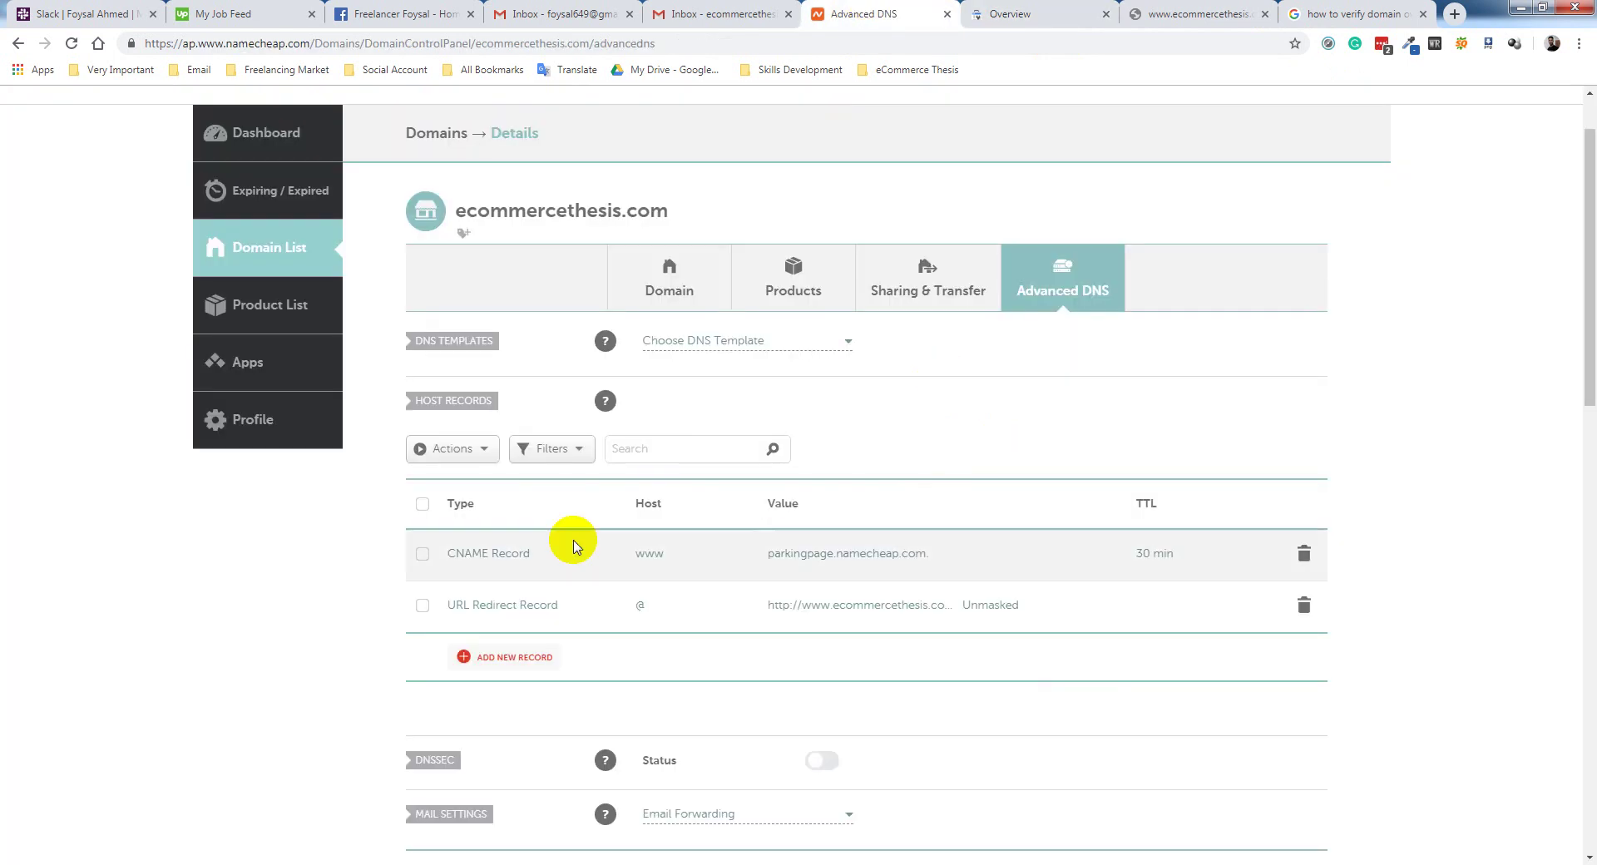
{"action": "left_click", "coordinate": [510, 658]}
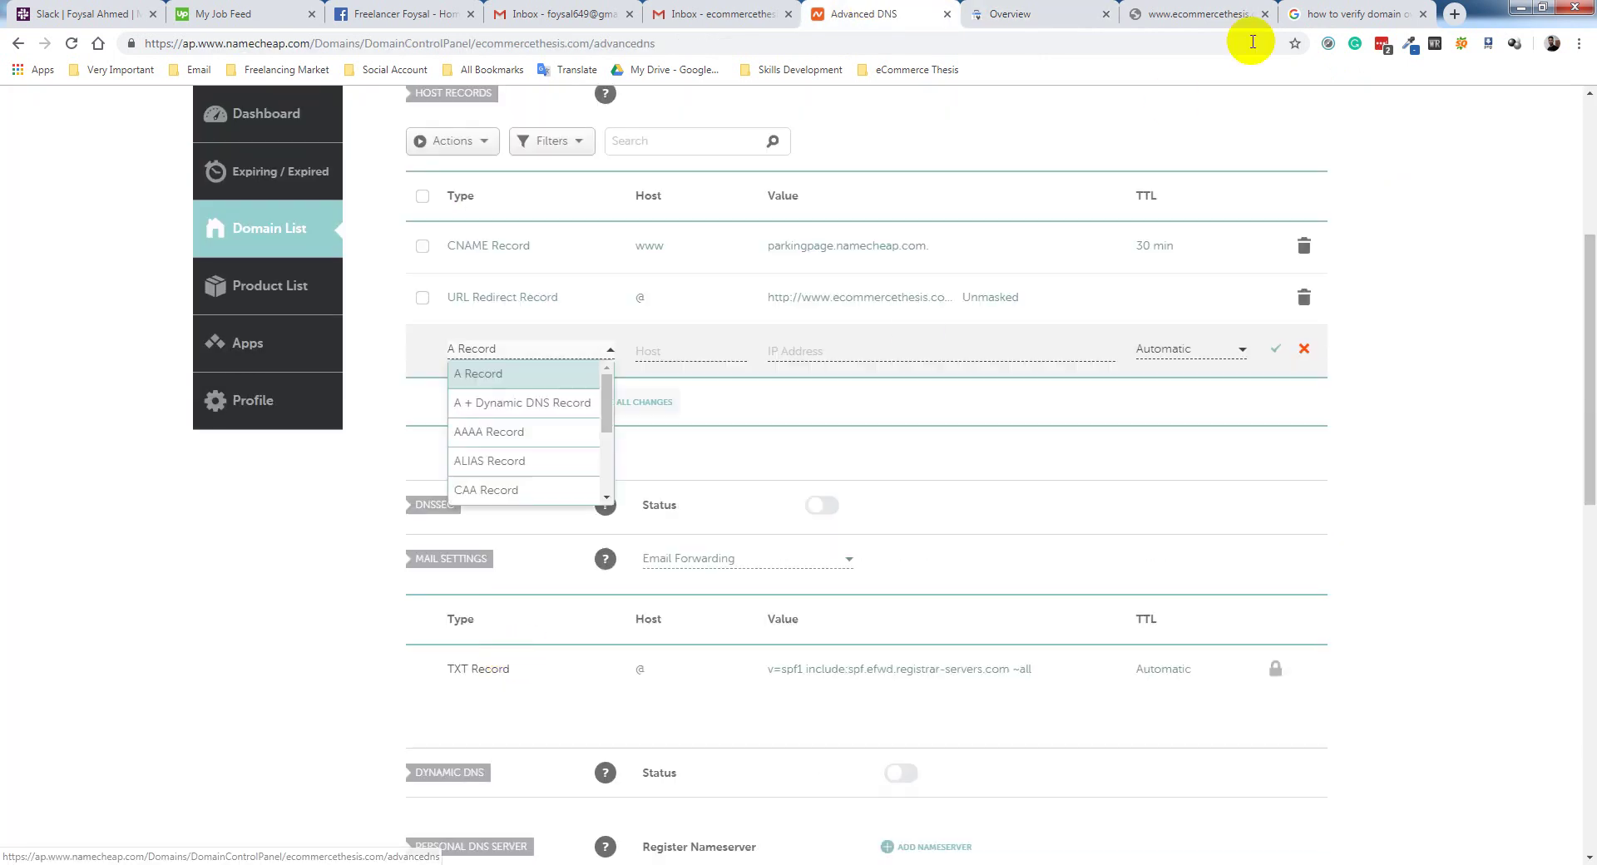
{"action": "left_click", "coordinate": [1356, 13]}
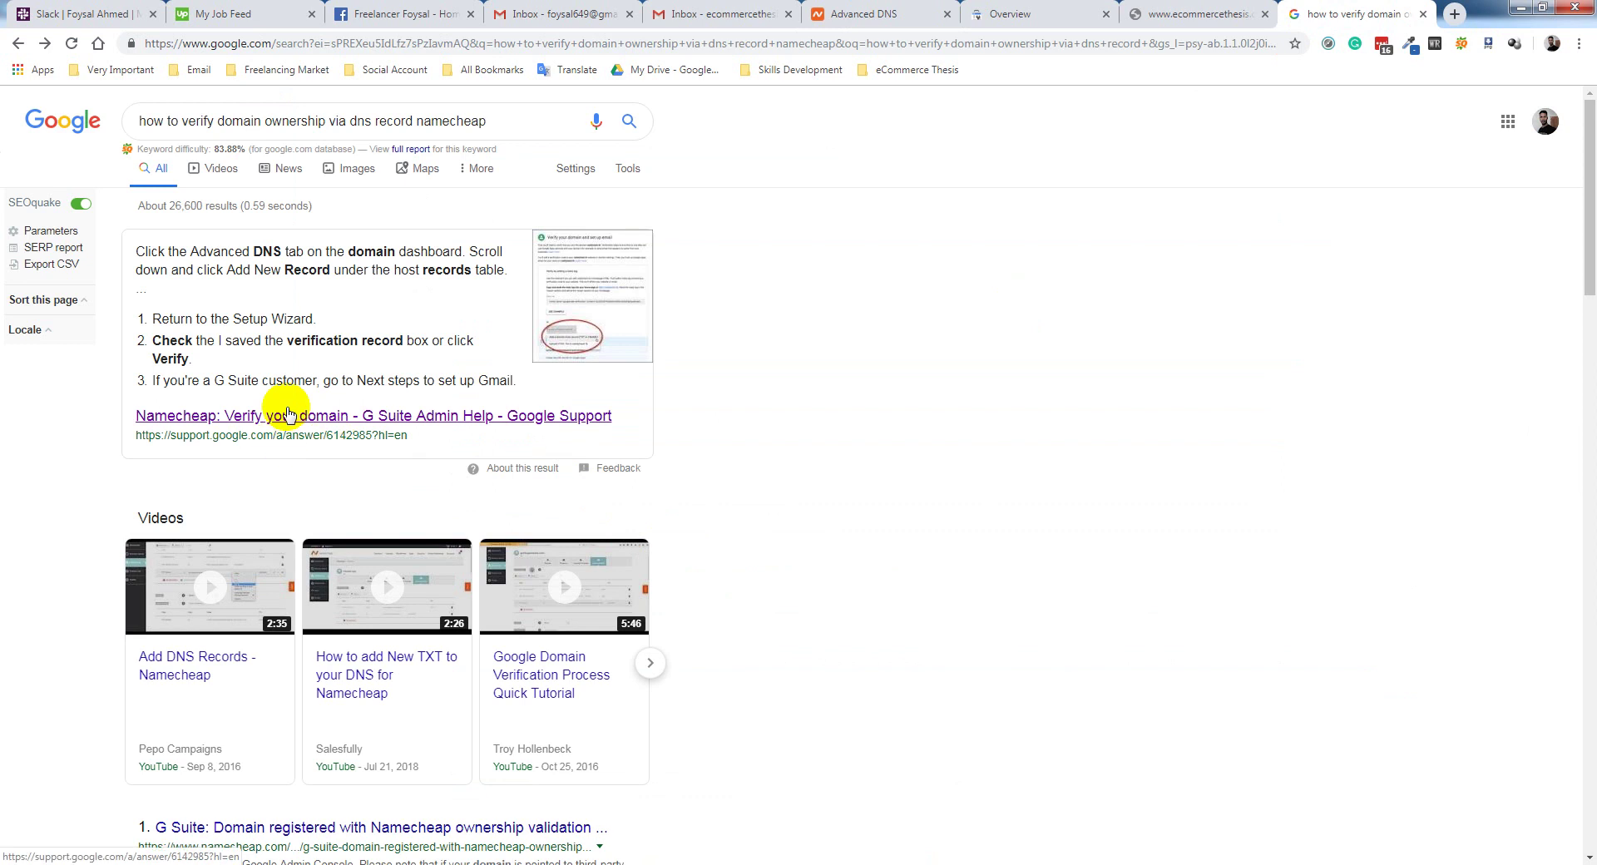
Open the Namecheap domain verification help article and expand the step on getting the verification record.
{"action": "left_click", "coordinate": [320, 416]}
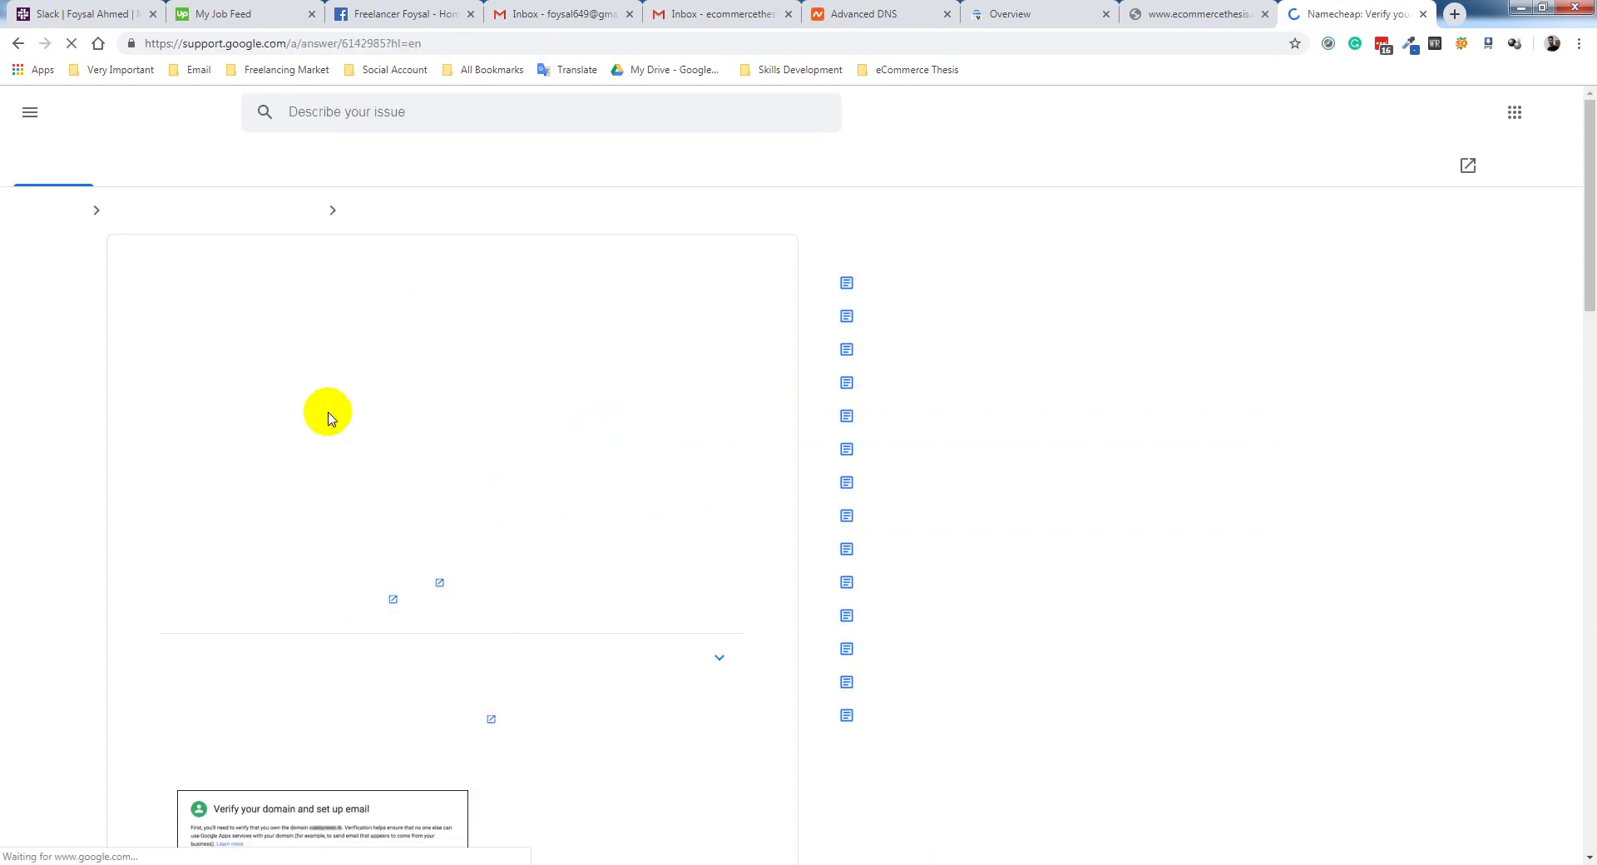
{"action": "scroll", "coordinate": [399, 449], "scroll_direction": "down", "scroll_amount": 1}
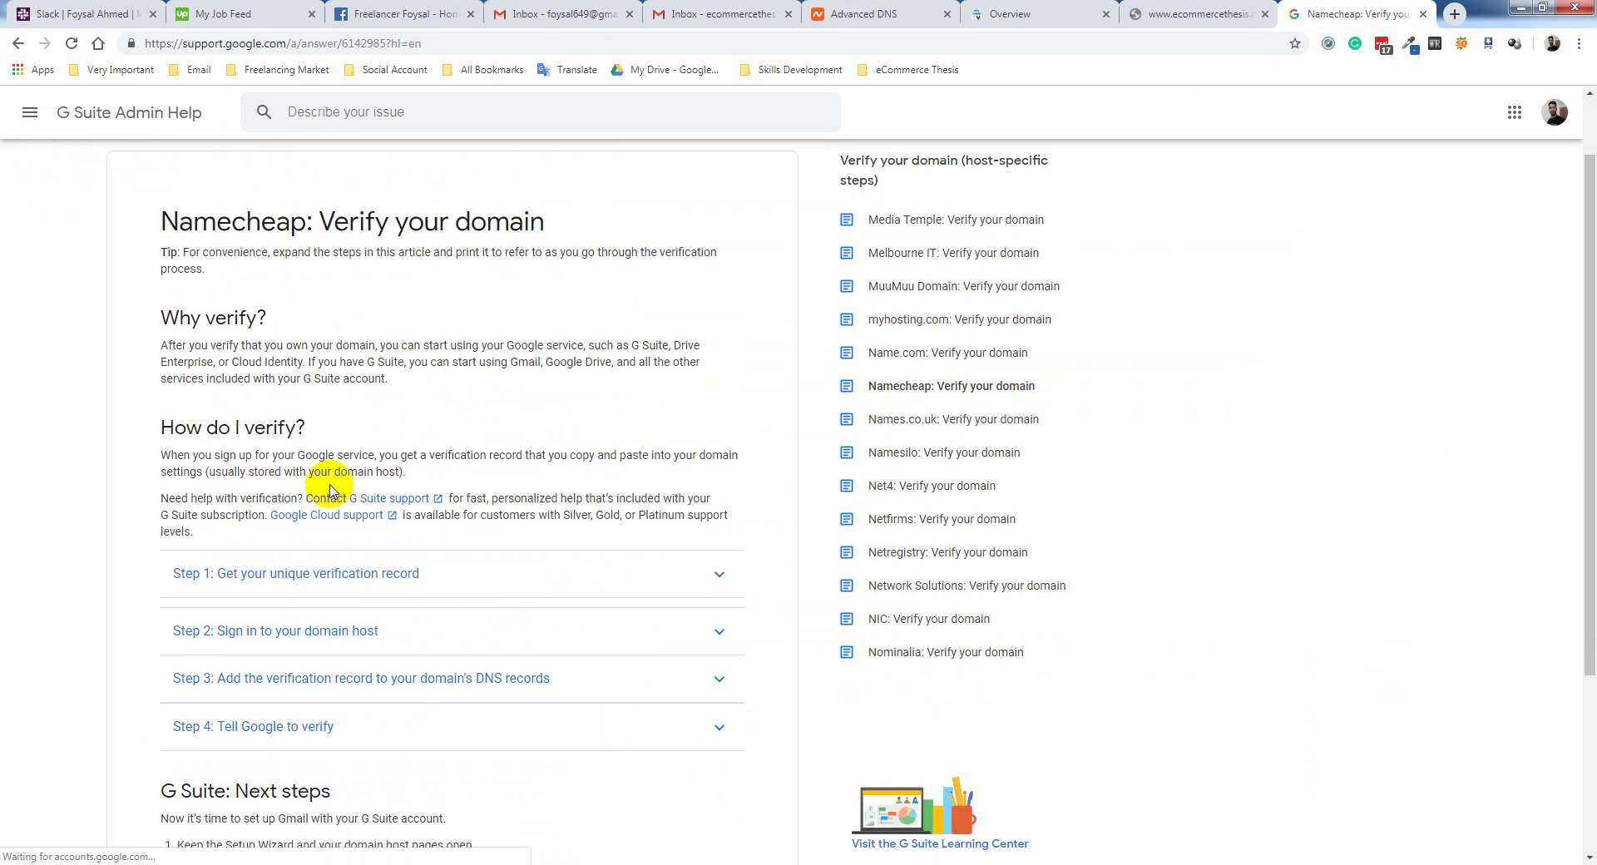
{"action": "scroll", "coordinate": [366, 484], "scroll_direction": "down", "scroll_amount": 1}
{"action": "left_click", "coordinate": [381, 500]}
{"action": "scroll", "coordinate": [349, 582], "scroll_direction": "down", "scroll_amount": 2}
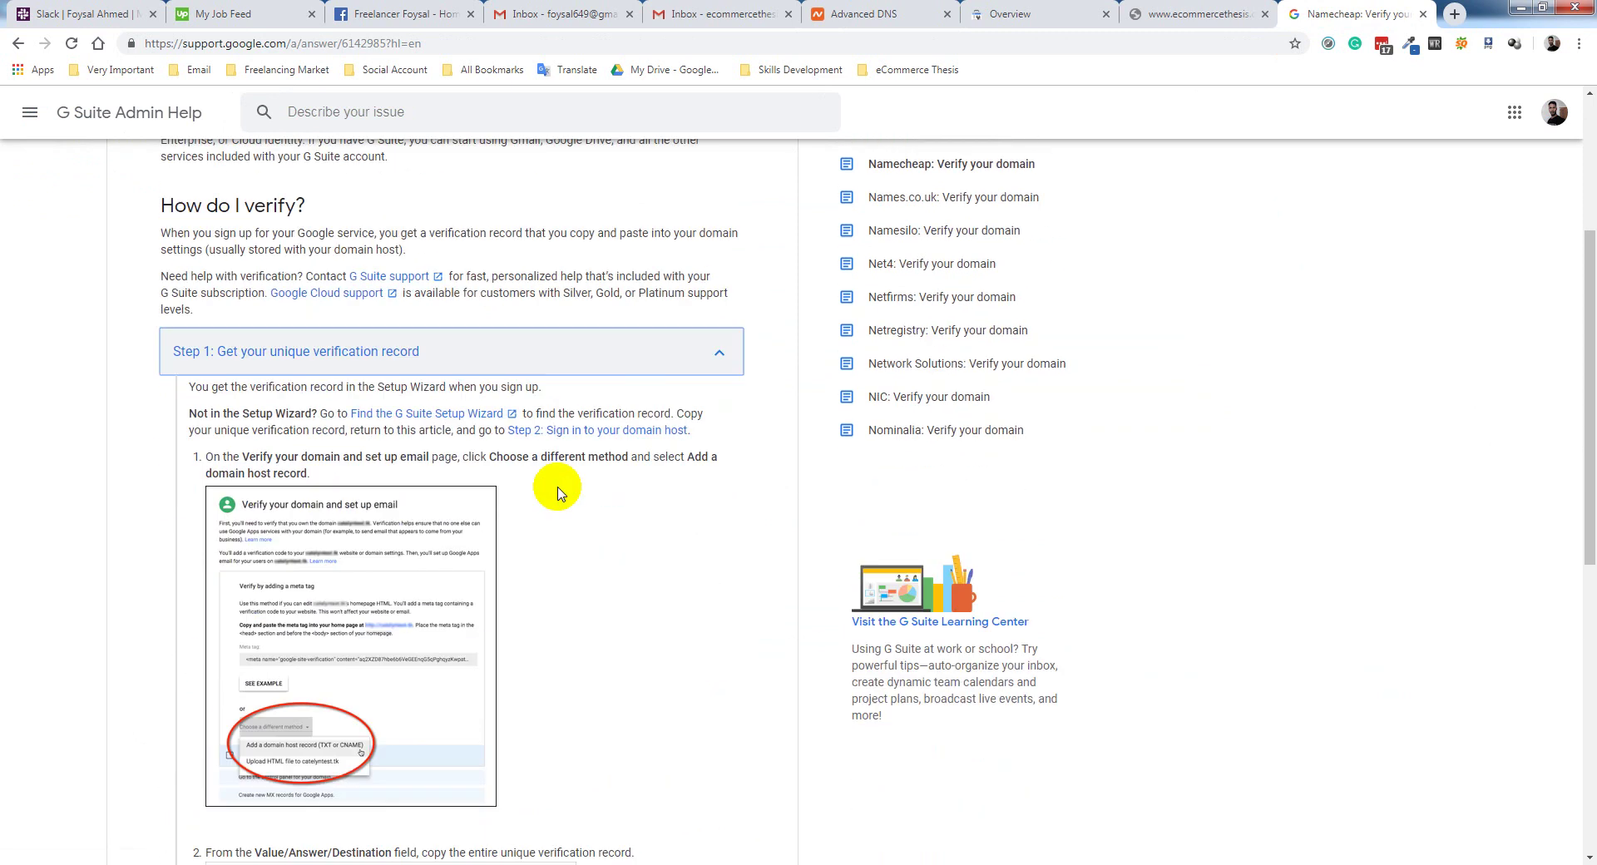
{"action": "scroll", "coordinate": [372, 581], "scroll_direction": "down", "scroll_amount": 1}
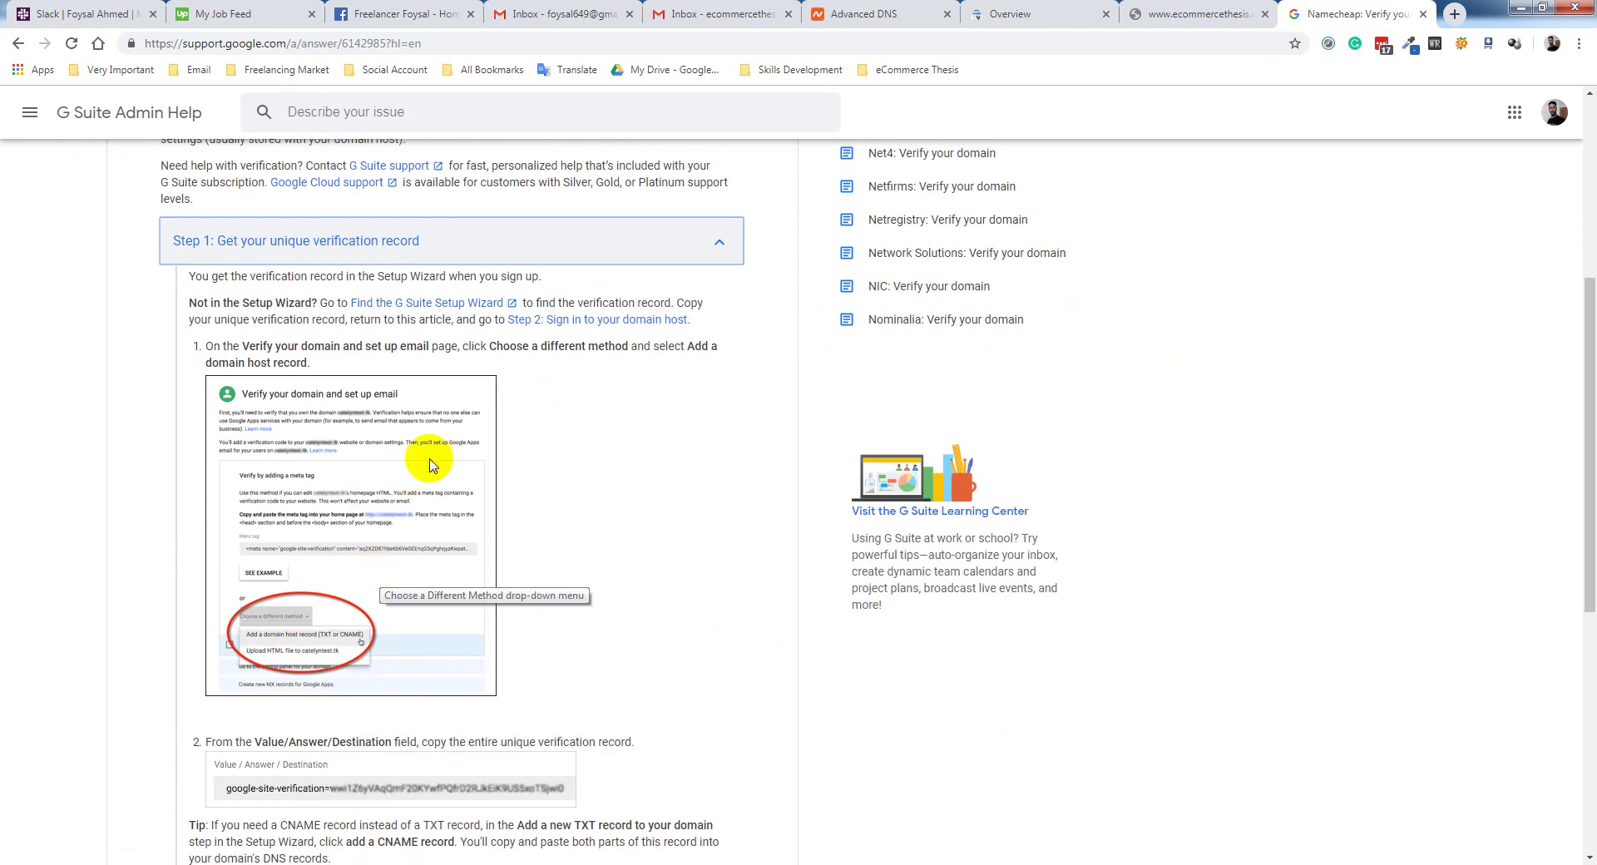
{"action": "scroll", "coordinate": [438, 468], "scroll_direction": "up", "scroll_amount": 3}
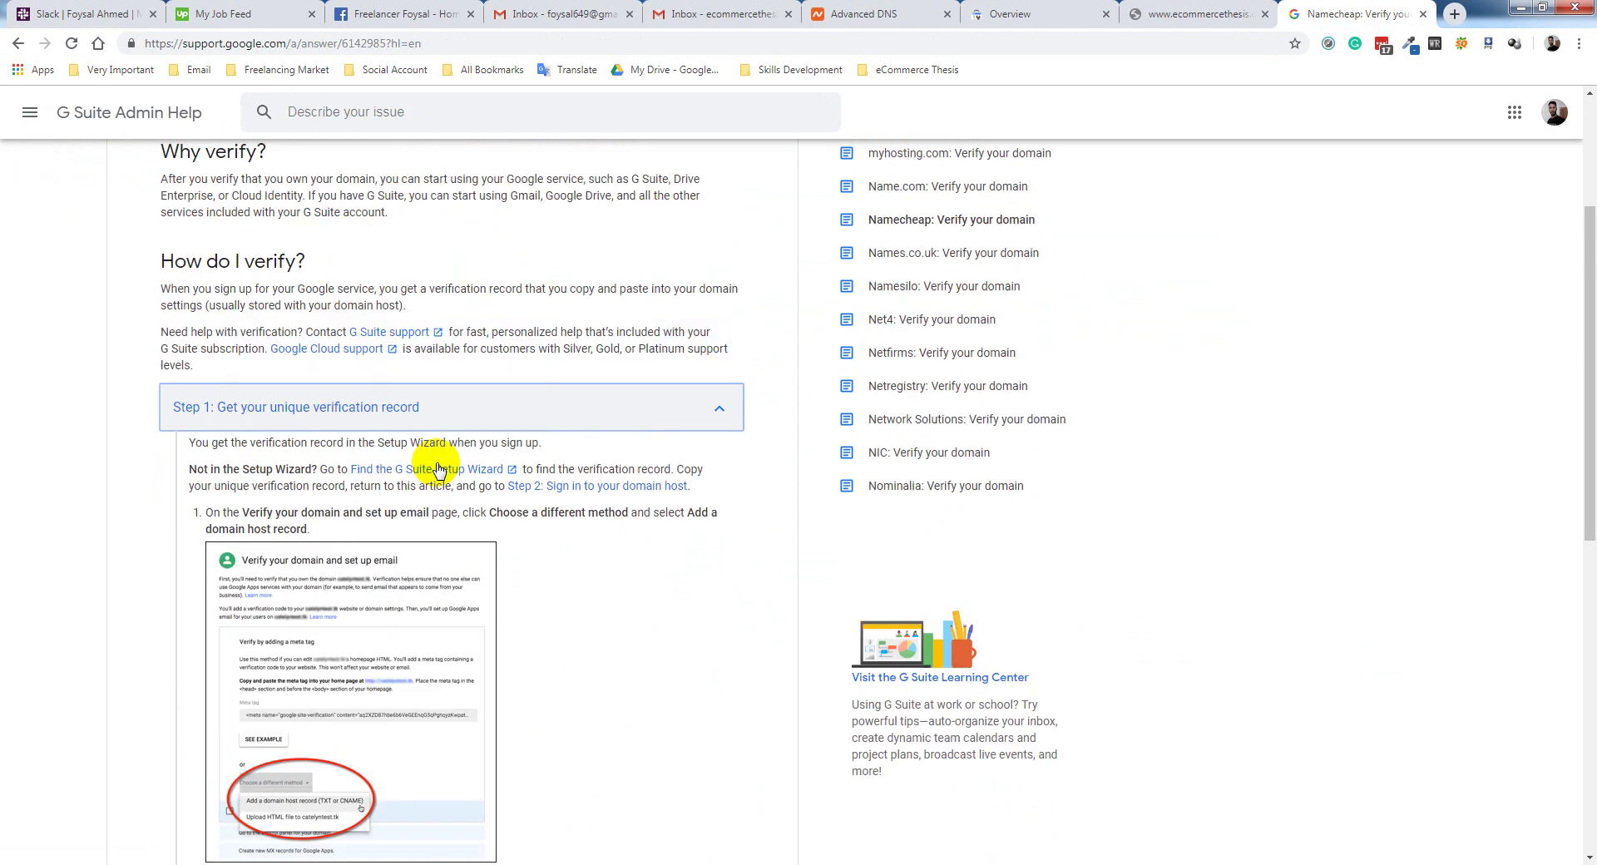
{"action": "scroll", "coordinate": [439, 469], "scroll_direction": "down", "scroll_amount": 7}
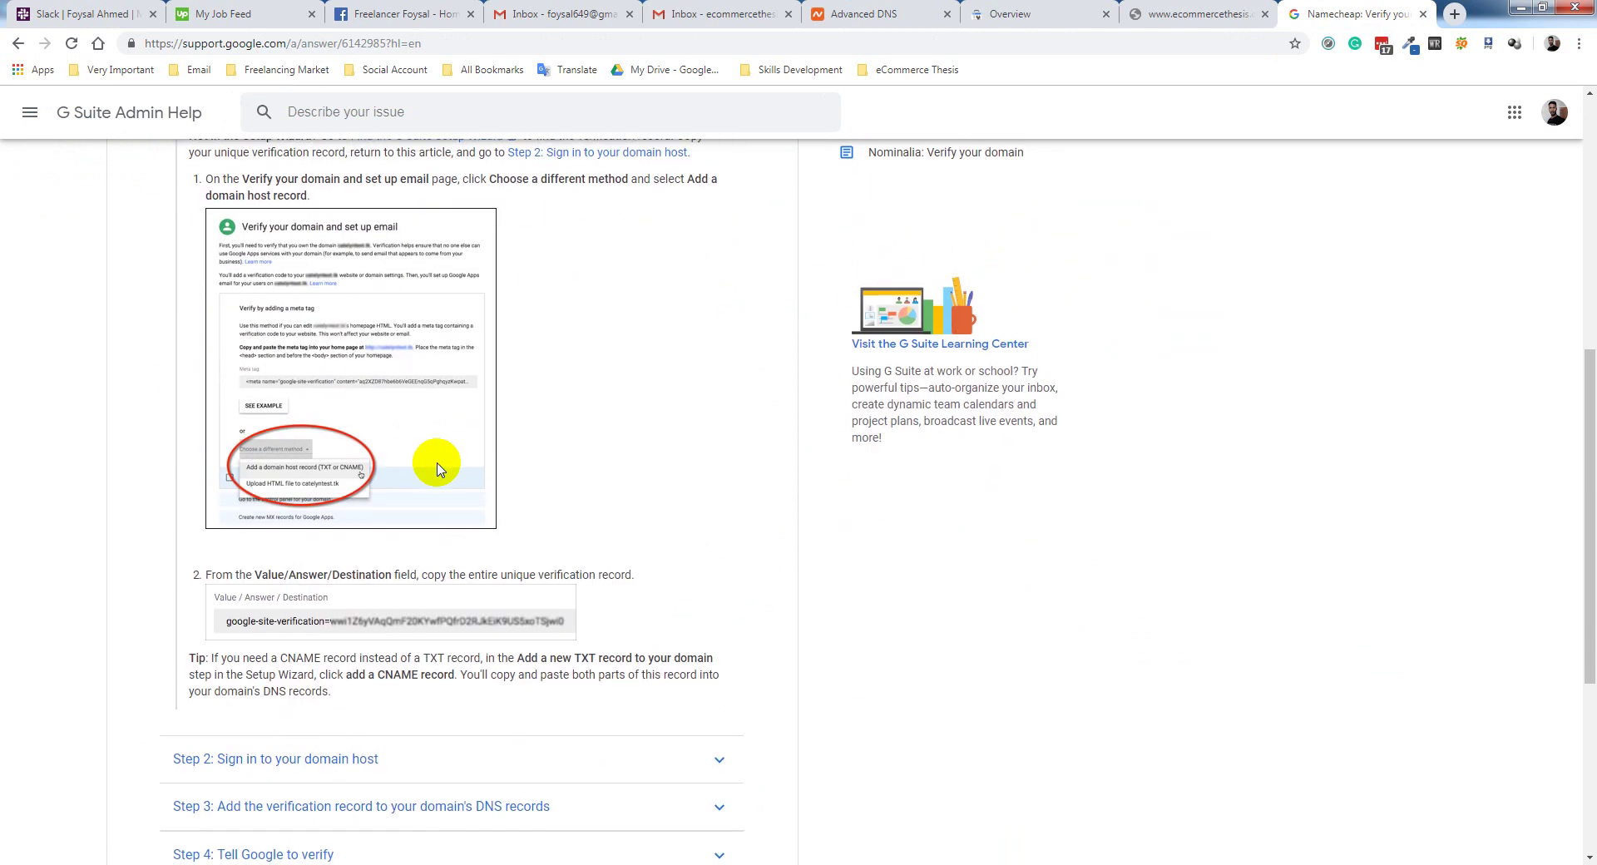
Expand and read the steps on signing in to the domain host and adding the TXT record.
{"action": "left_click", "coordinate": [477, 597]}
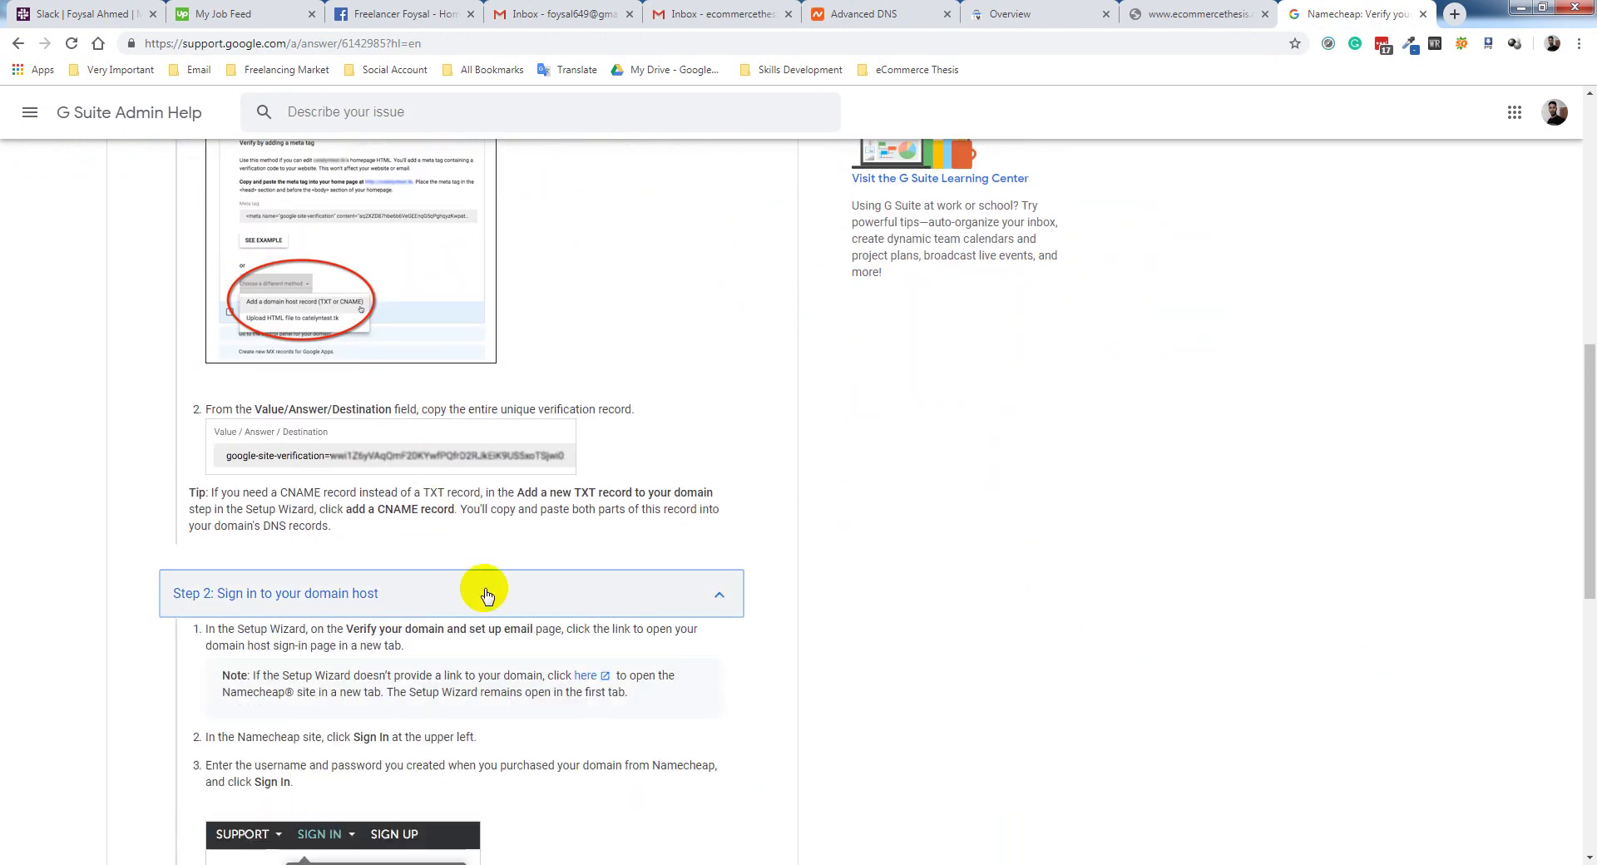
{"action": "scroll", "coordinate": [470, 590], "scroll_direction": "down", "scroll_amount": 6}
{"action": "scroll", "coordinate": [466, 580], "scroll_direction": "down", "scroll_amount": 2}
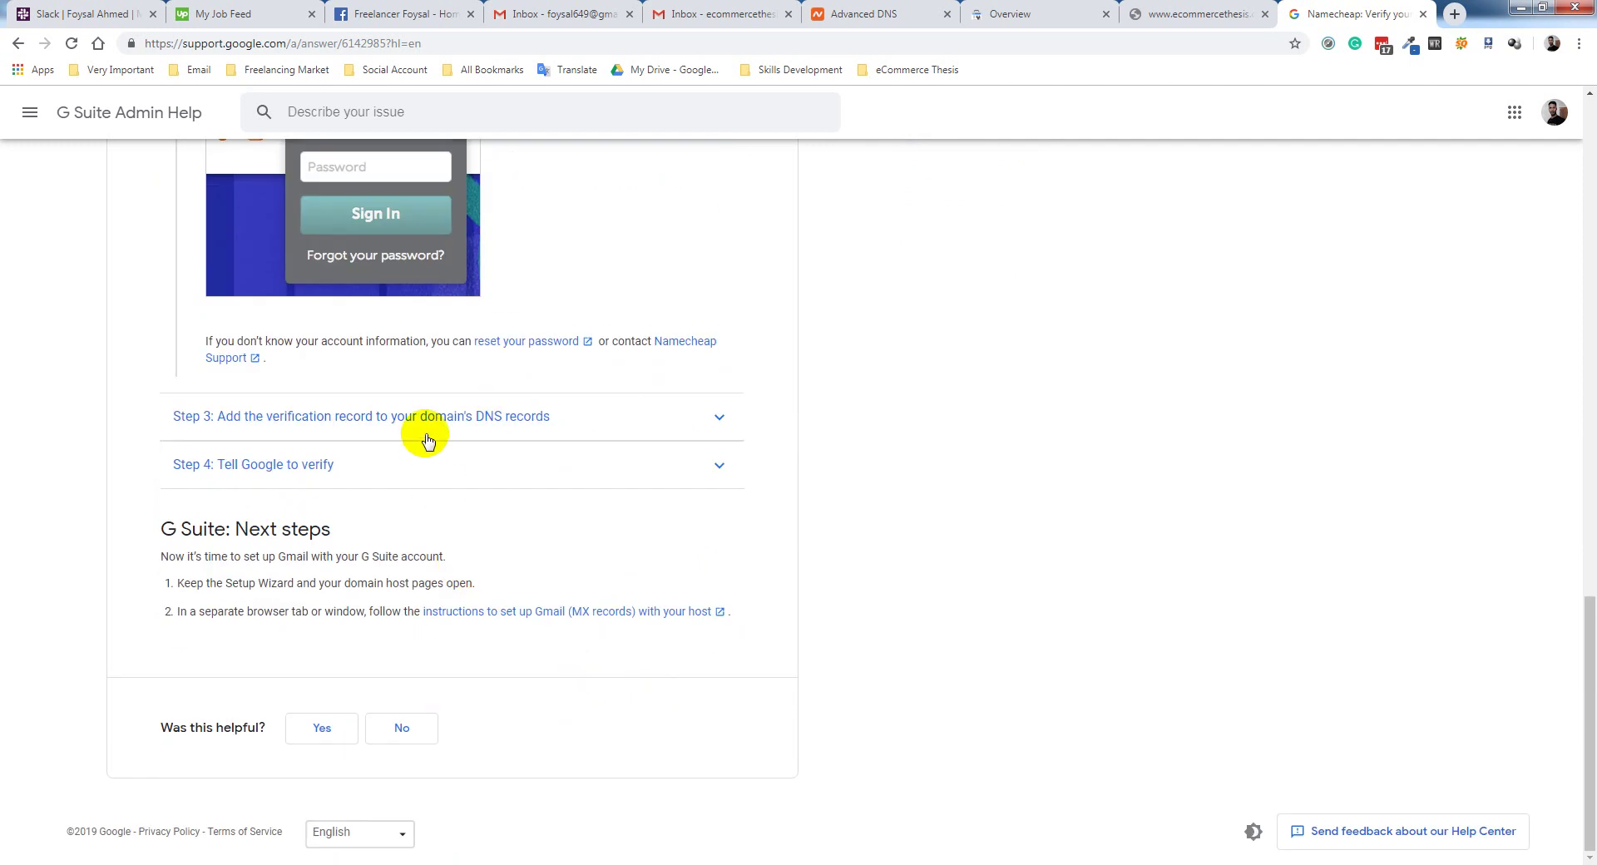
{"action": "left_click", "coordinate": [426, 418]}
{"action": "scroll", "coordinate": [418, 416], "scroll_direction": "down", "scroll_amount": 4}
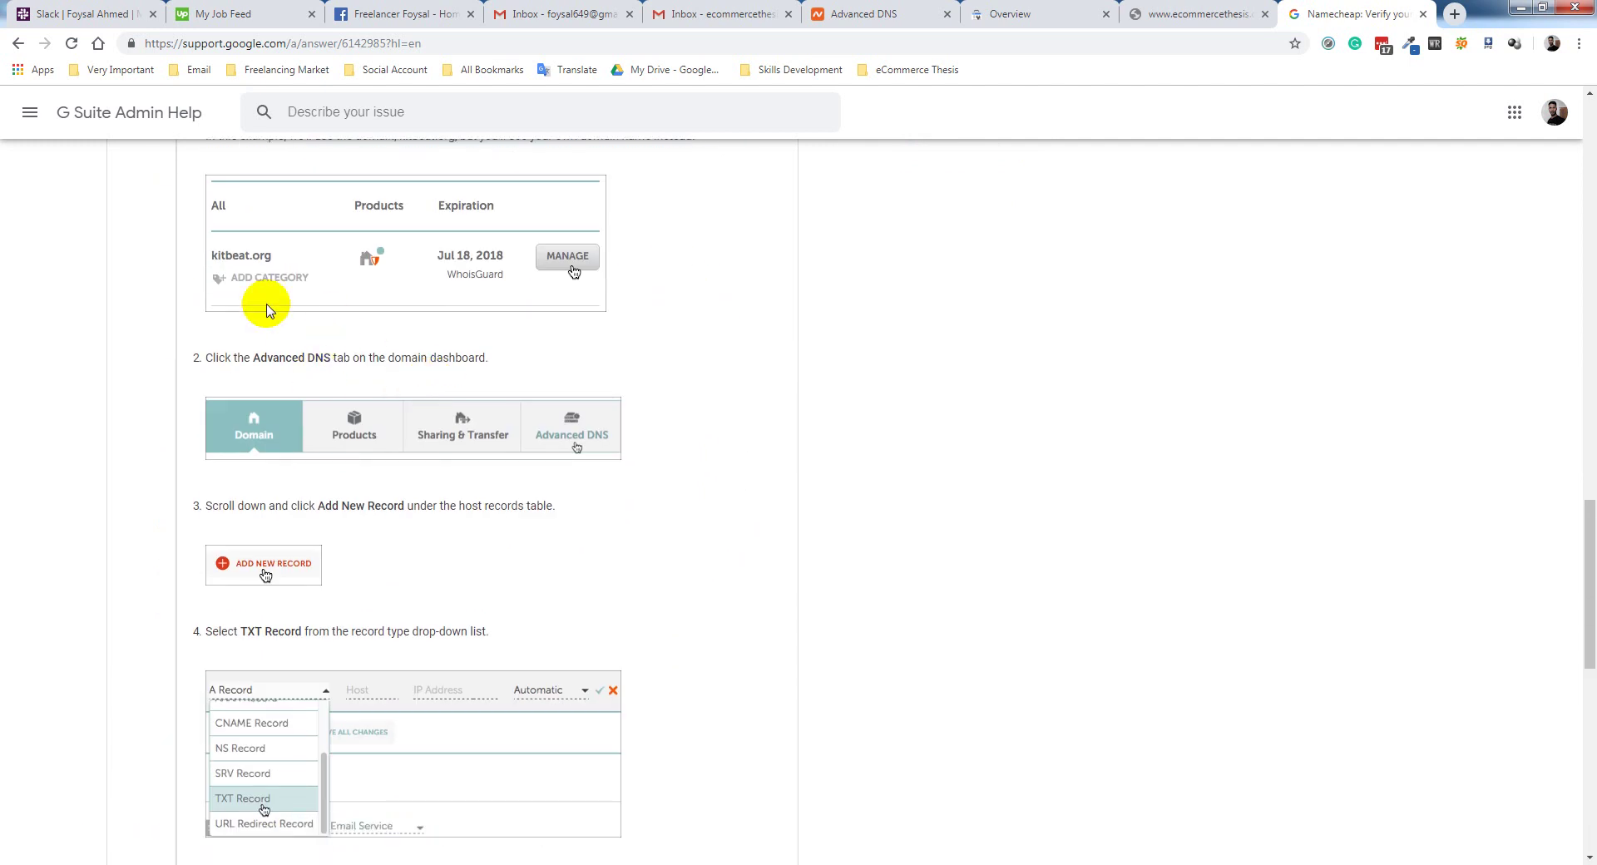
{"action": "scroll", "coordinate": [613, 435], "scroll_direction": "down", "scroll_amount": 4}
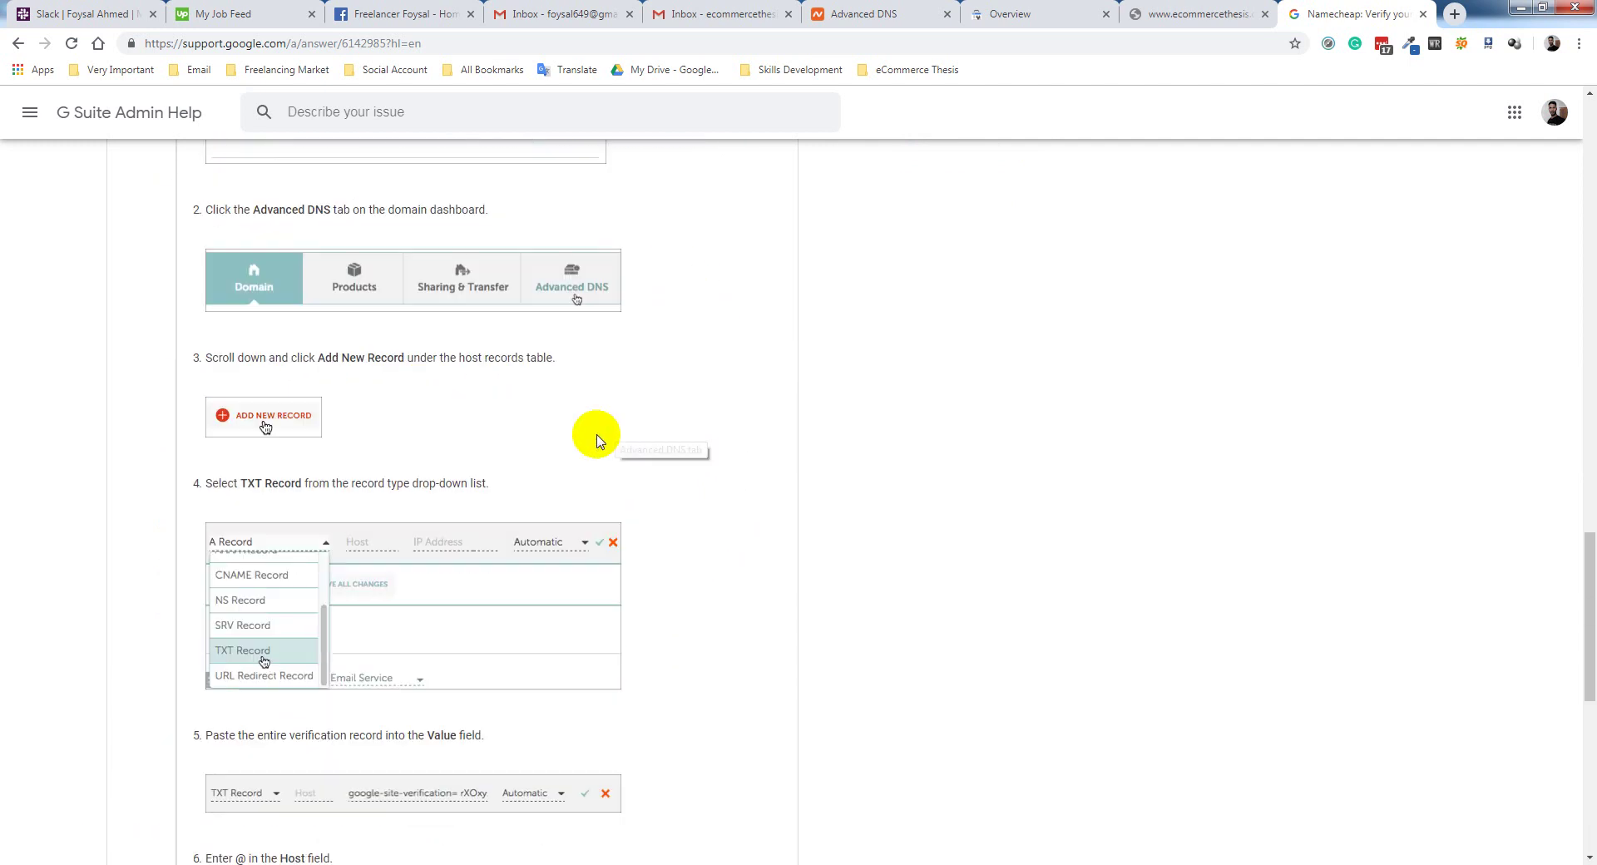
{"action": "scroll", "coordinate": [333, 584], "scroll_direction": "down", "scroll_amount": 1}
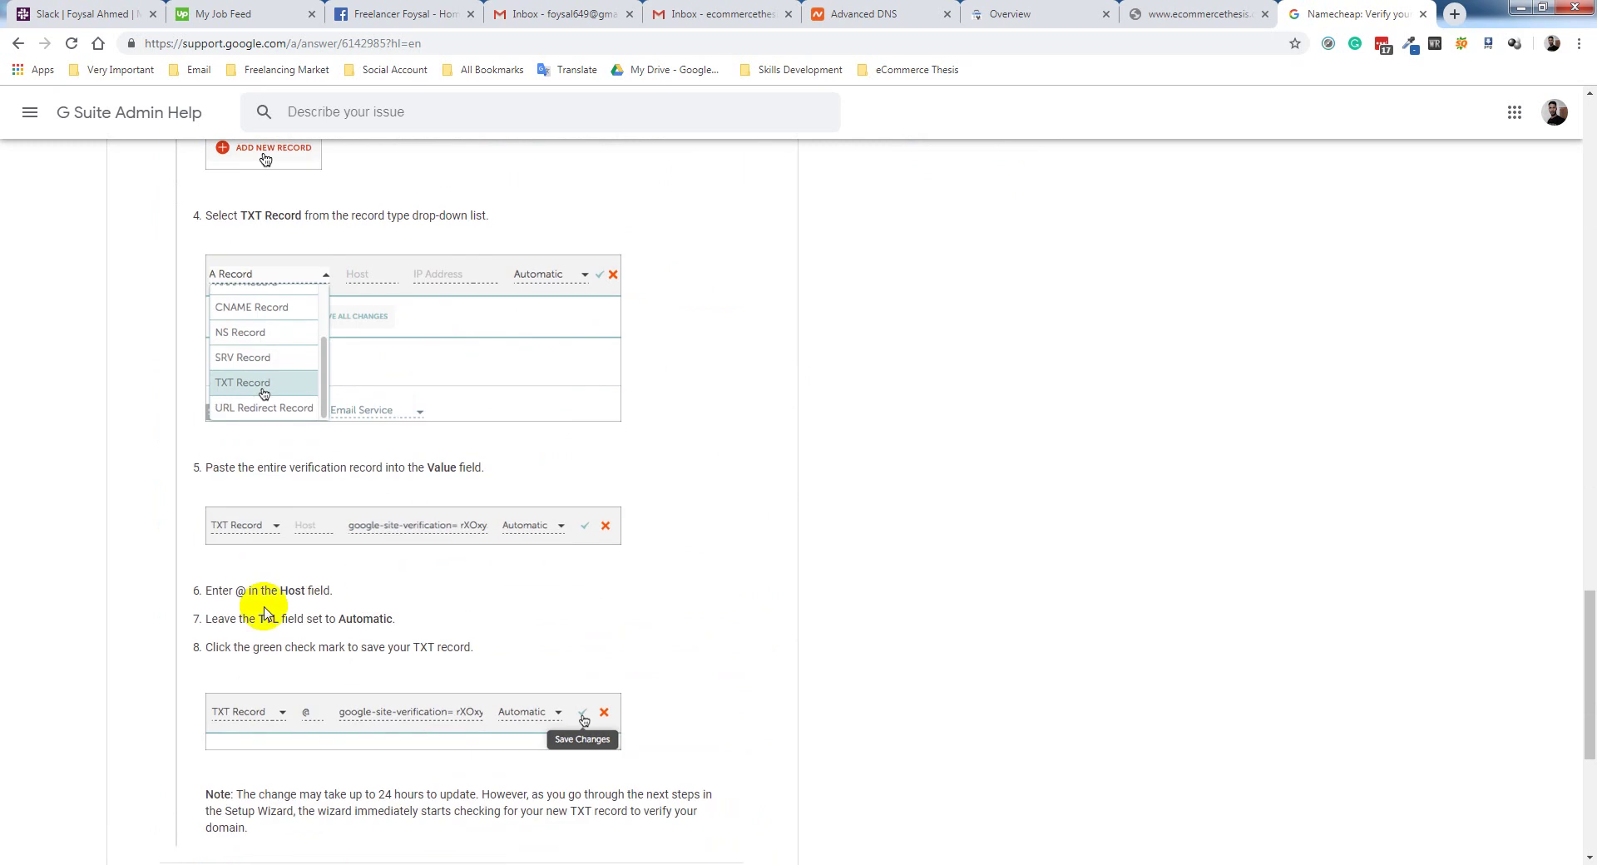
{"action": "scroll", "coordinate": [284, 559], "scroll_direction": "down", "scroll_amount": 1}
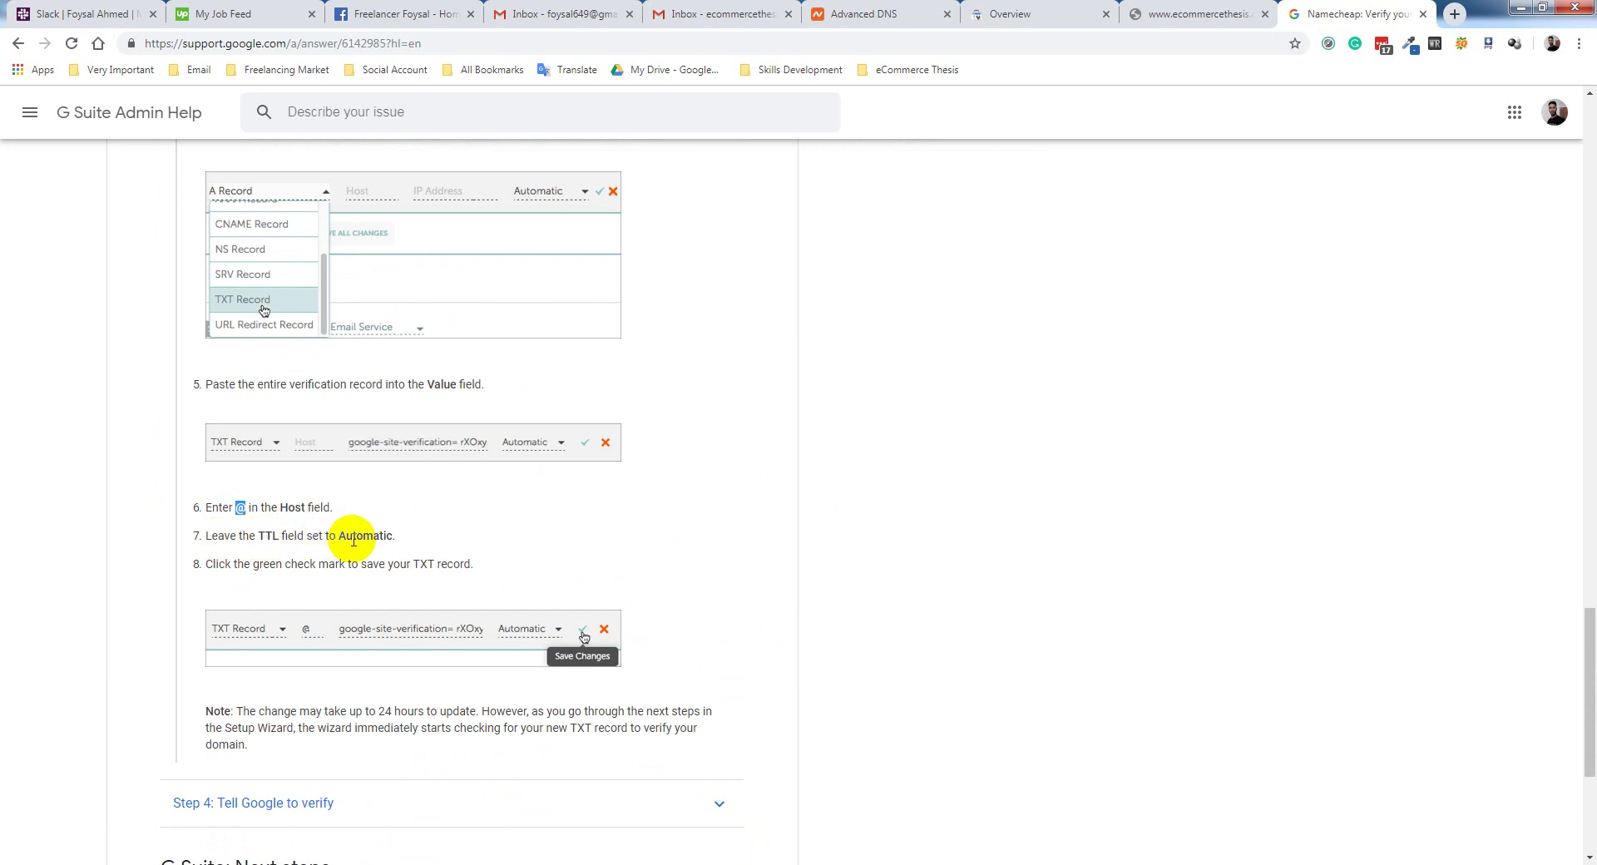
{"action": "scroll", "coordinate": [362, 553], "scroll_direction": "down", "scroll_amount": 2}
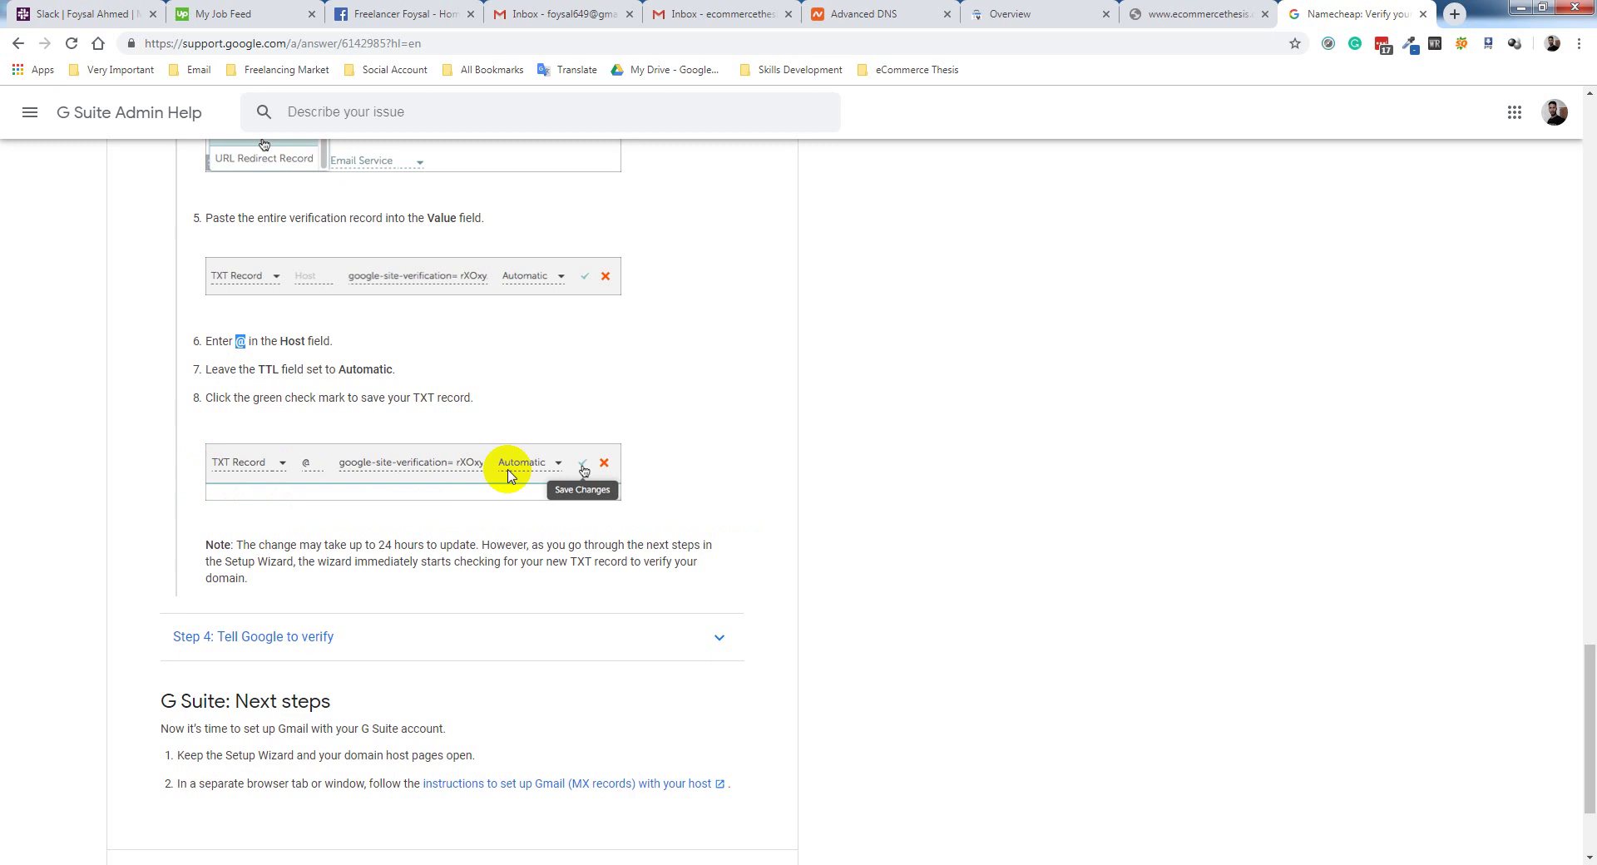
{"action": "left_click", "coordinate": [1011, 13]}
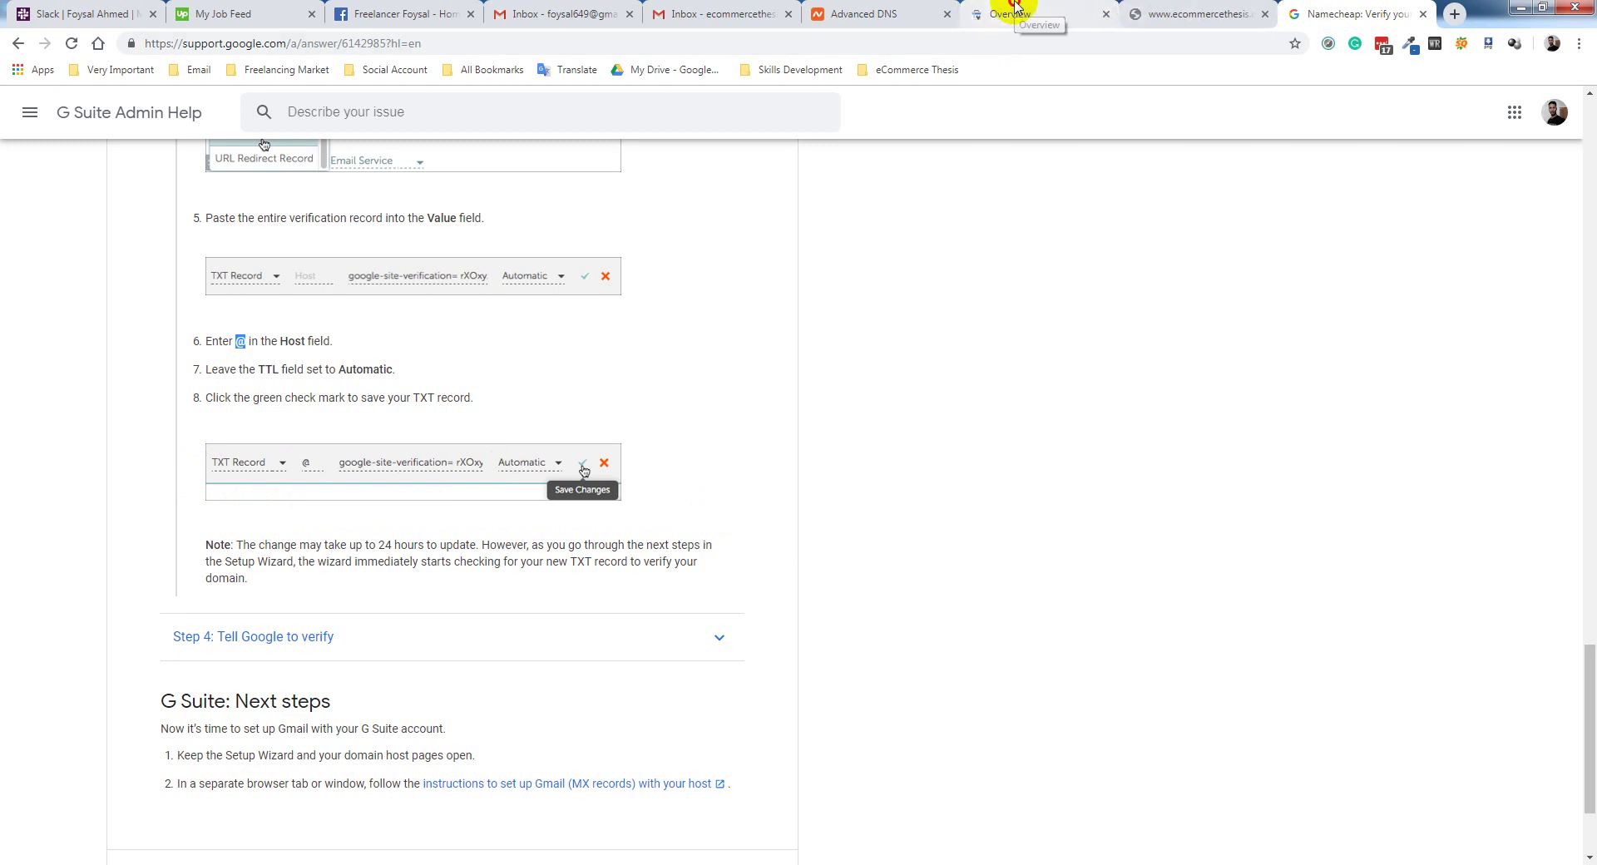
Add and save a TXT Record with host @ and the pasted google-site-verification value.
{"action": "left_click", "coordinate": [892, 10]}
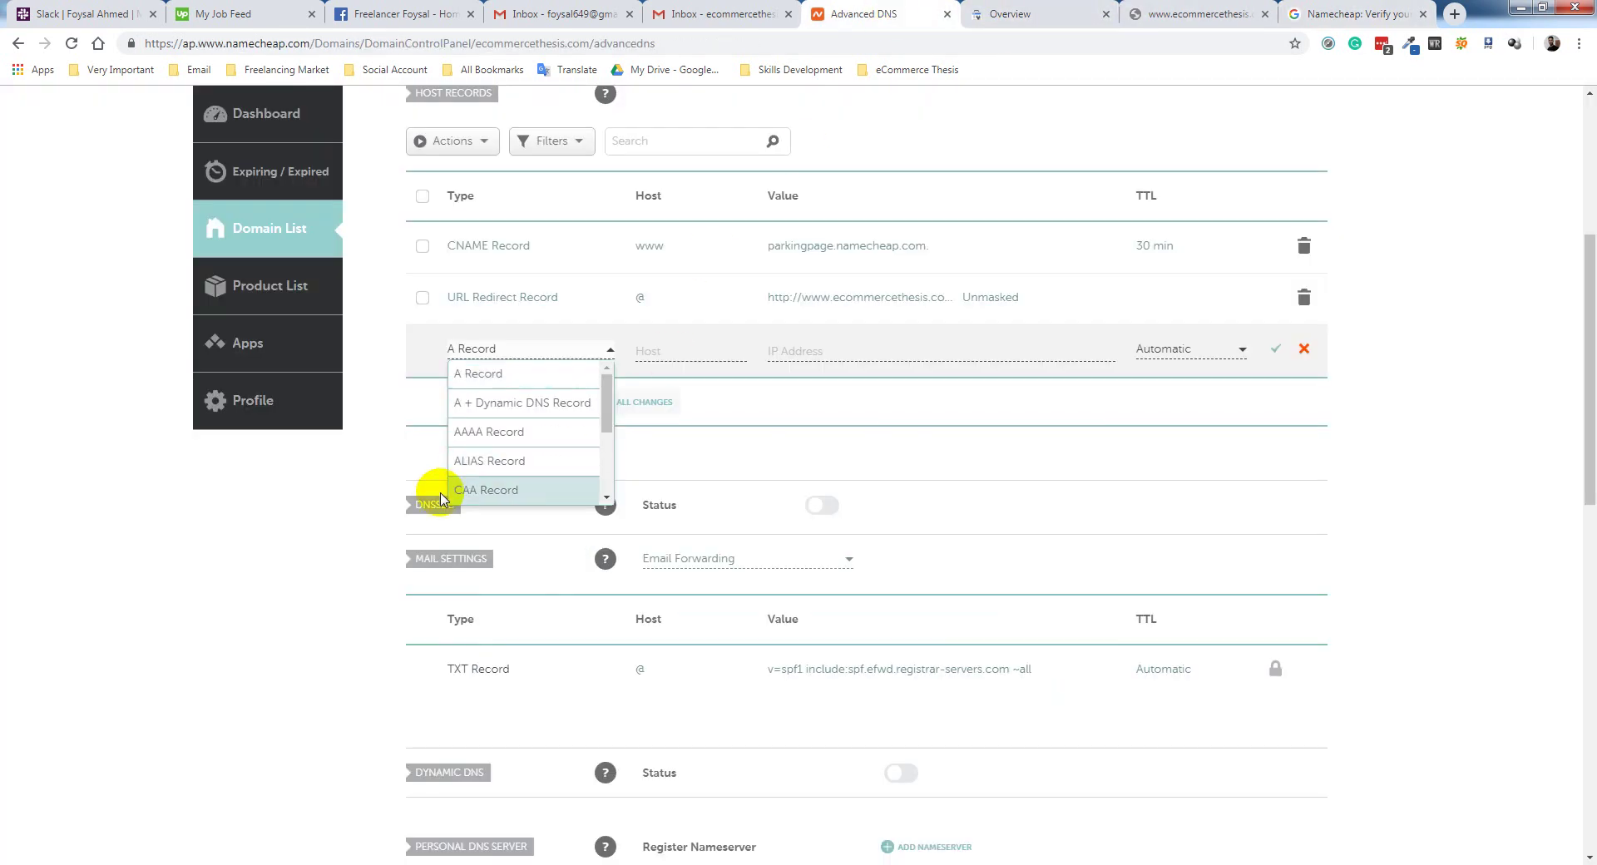
{"action": "scroll", "coordinate": [504, 428], "scroll_direction": "down", "scroll_amount": 3}
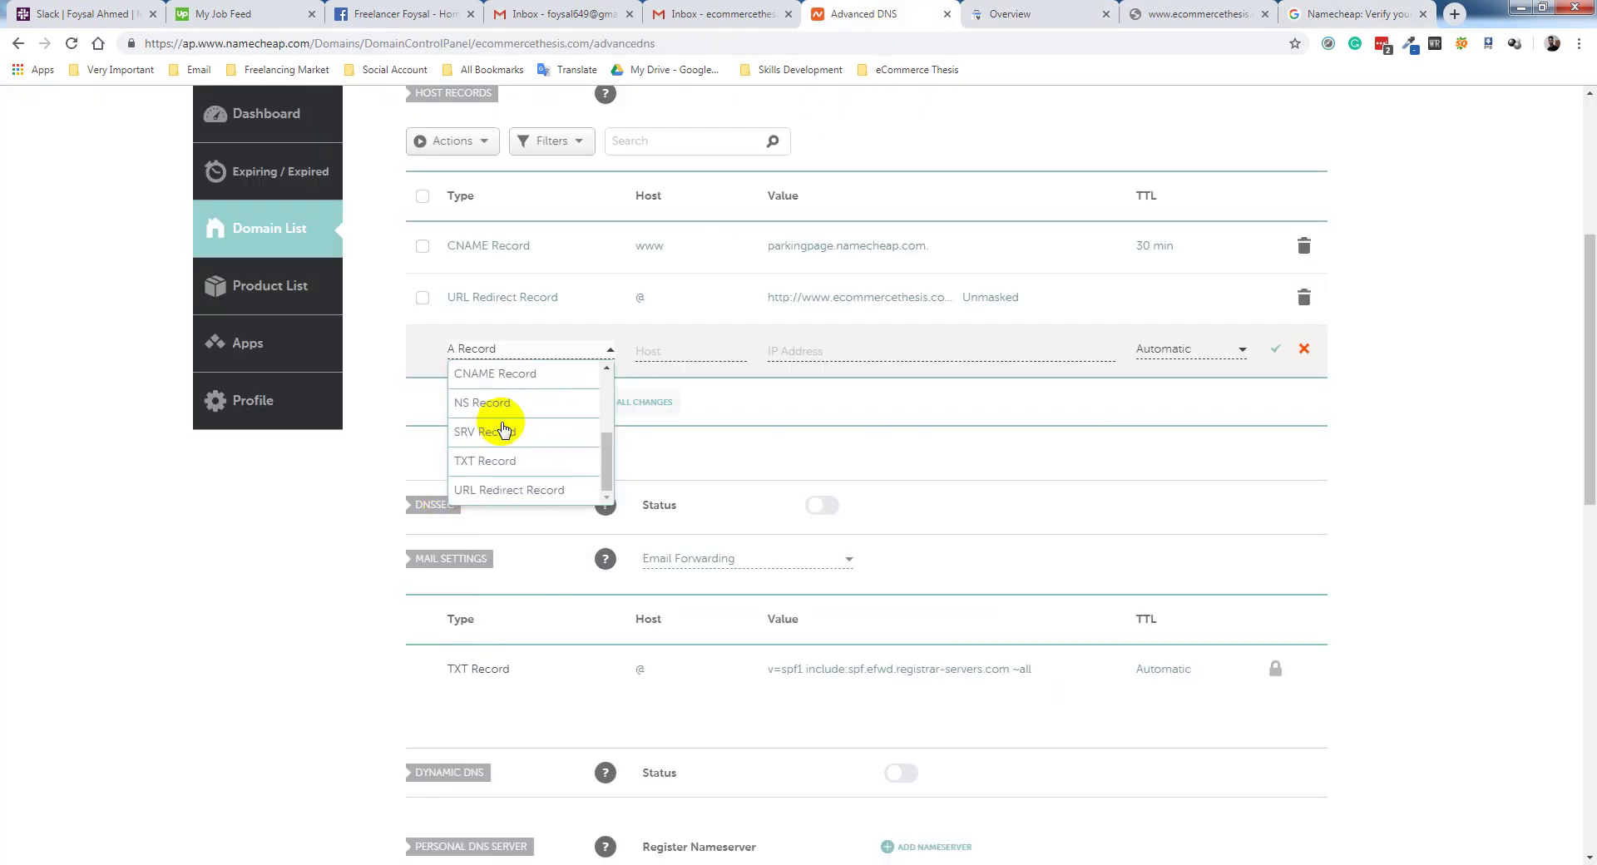
{"action": "left_click", "coordinate": [489, 461]}
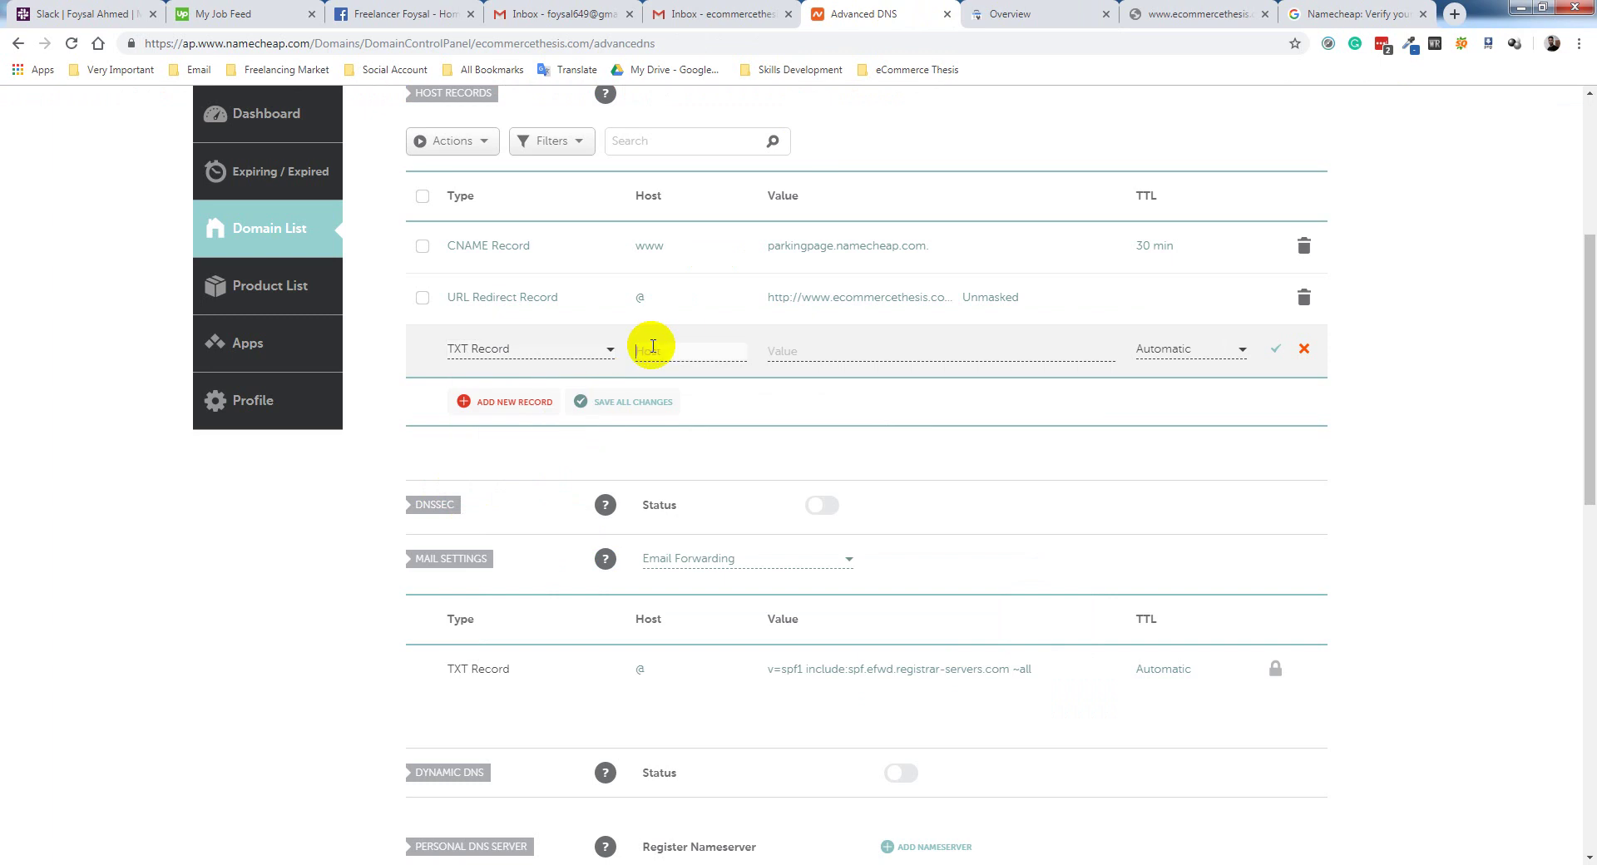
{"action": "type", "text": "@"}
{"action": "left_click", "coordinate": [819, 353]}
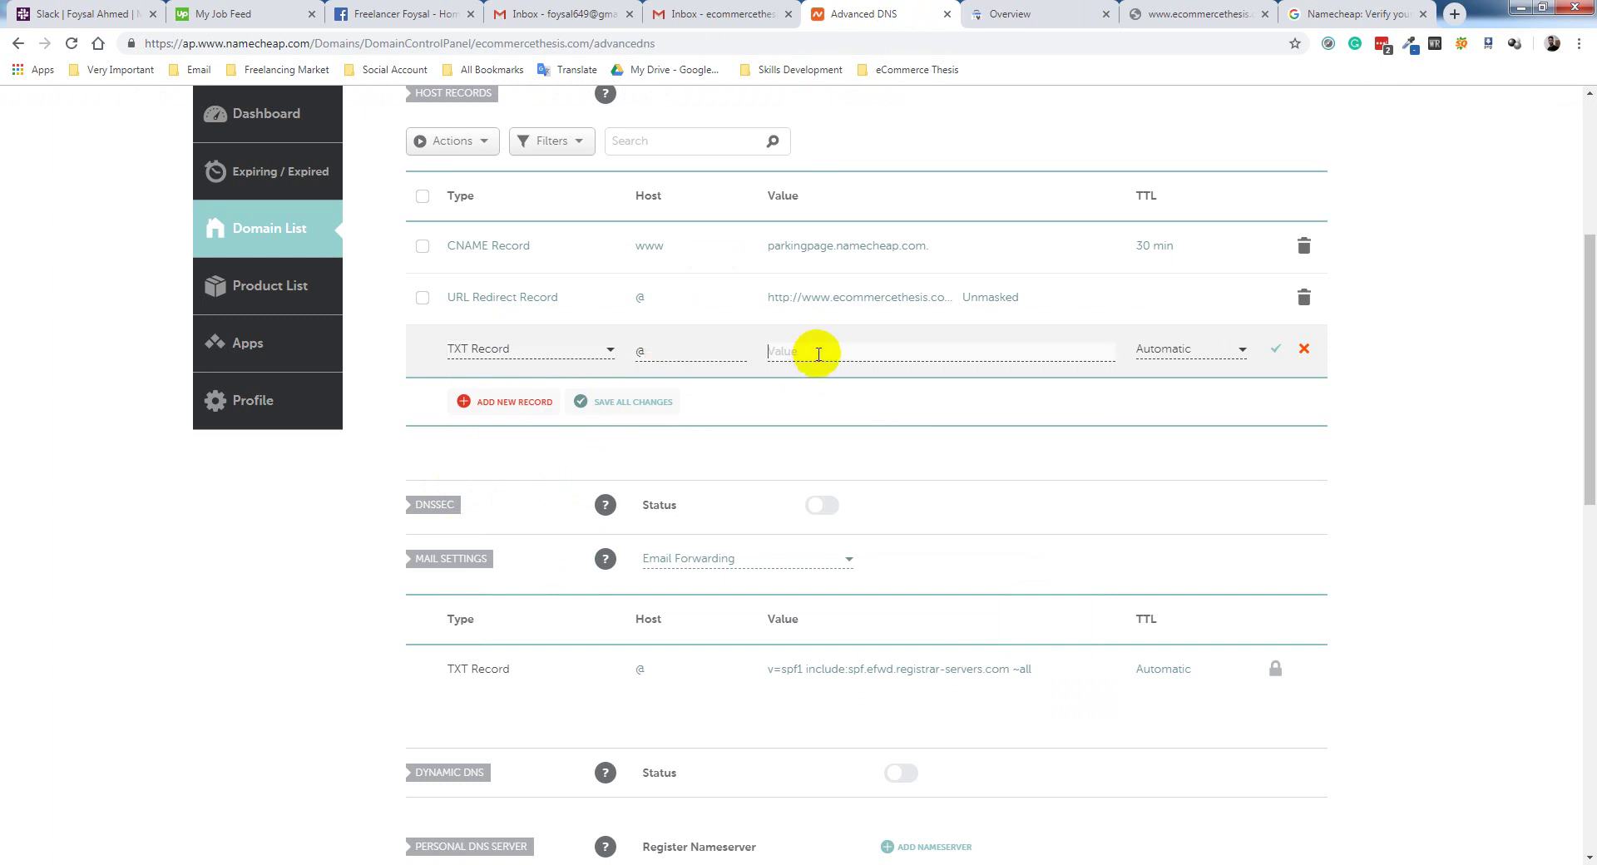
{"action": "type", "text": "google-site-verification=GvM27qE7Gn3B2Xqz1_BGA7Yiw1NAh3ZvlPL0KFxMi0U"}
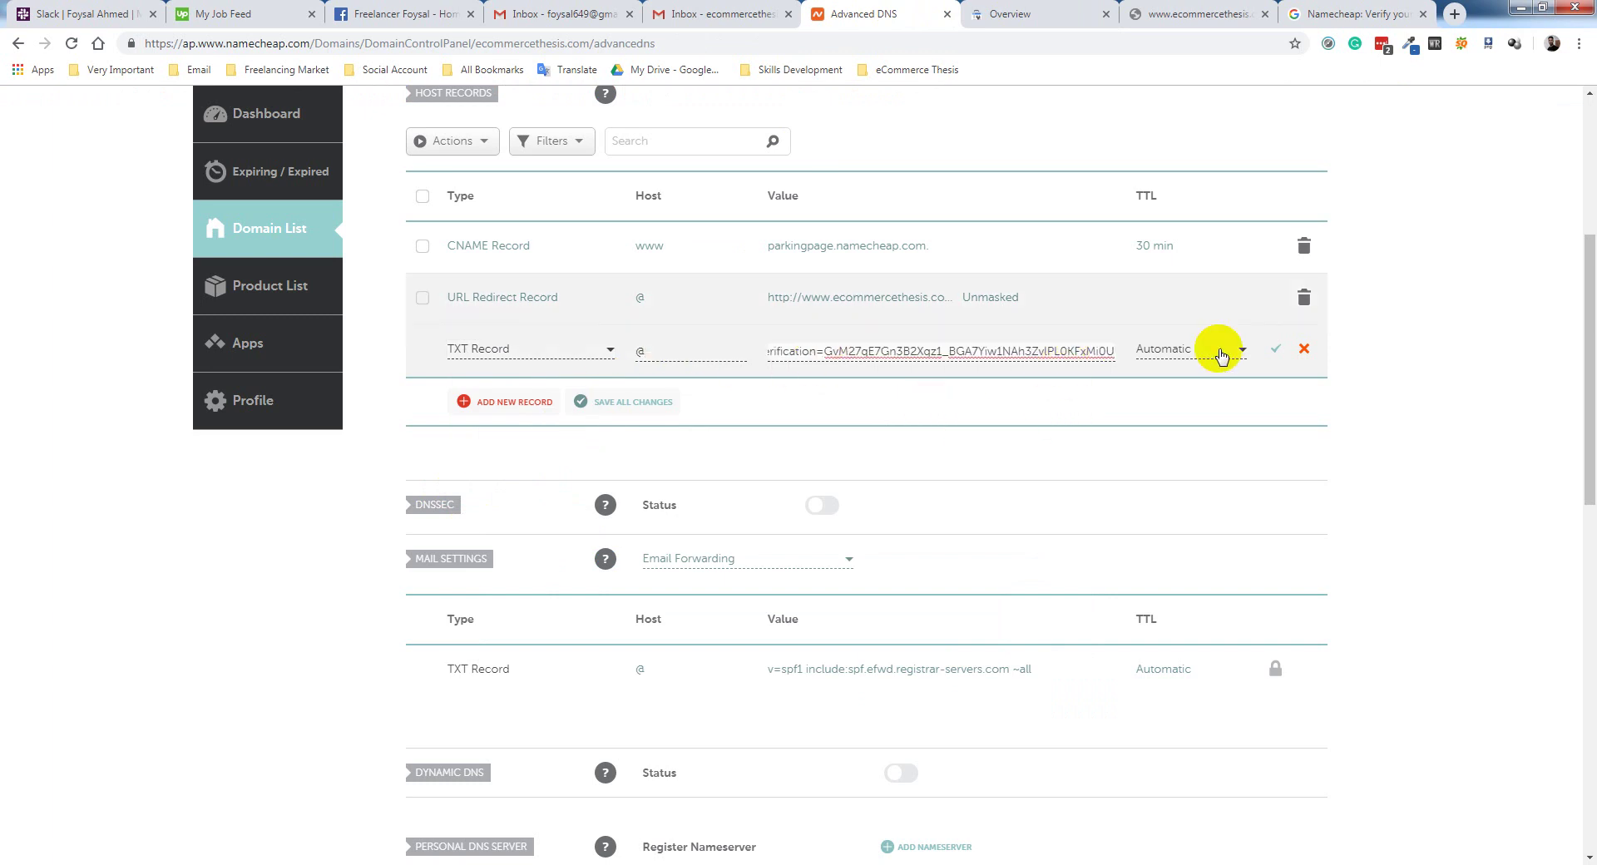
{"action": "left_click", "coordinate": [1341, 8]}
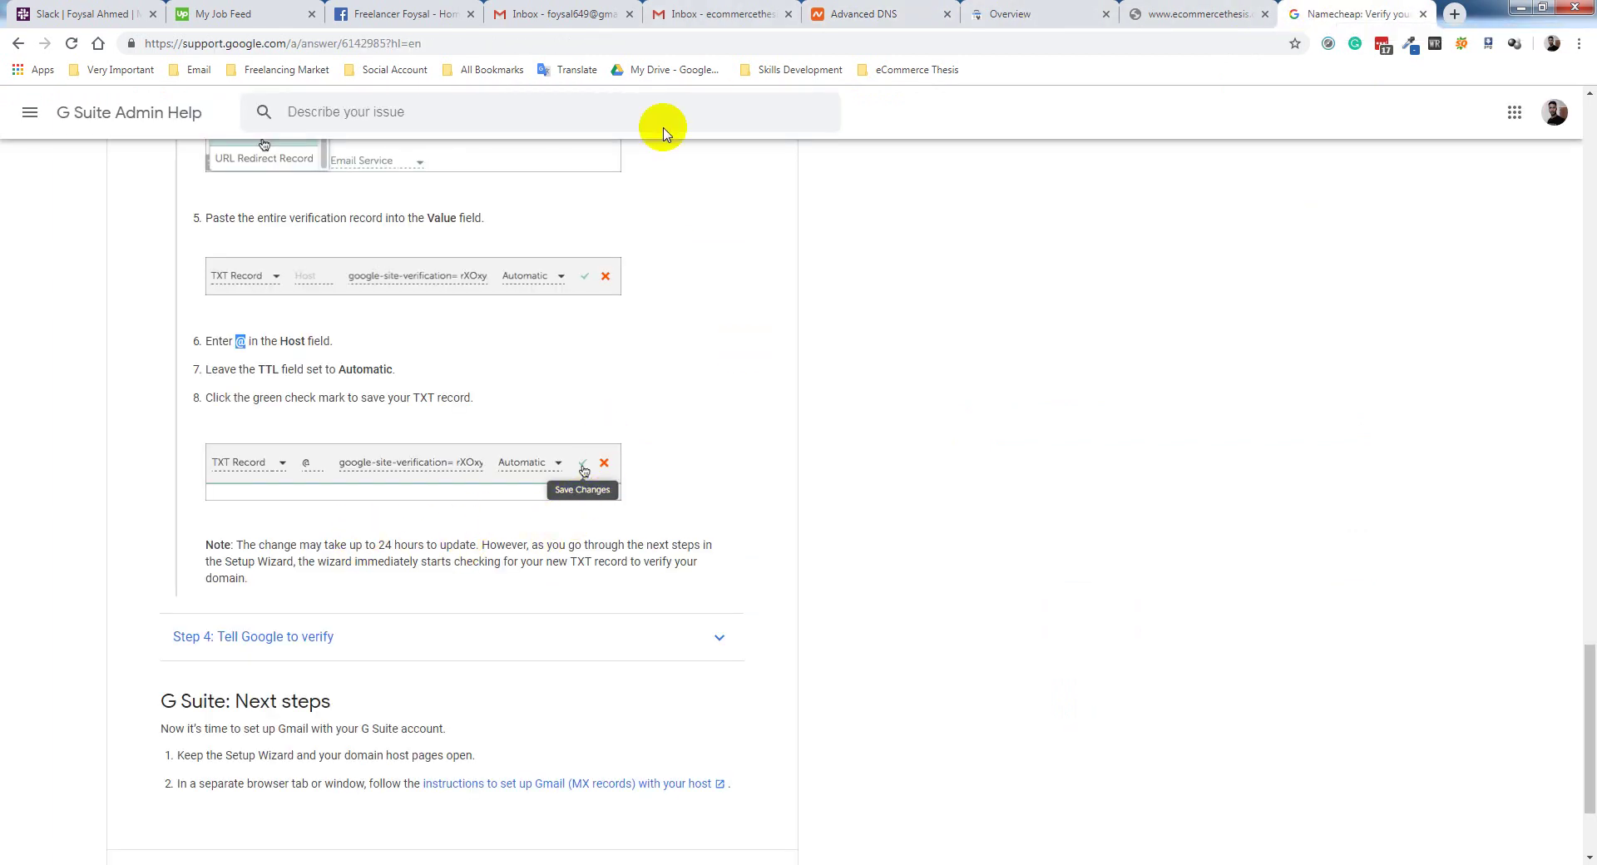
{"action": "left_click", "coordinate": [913, 10]}
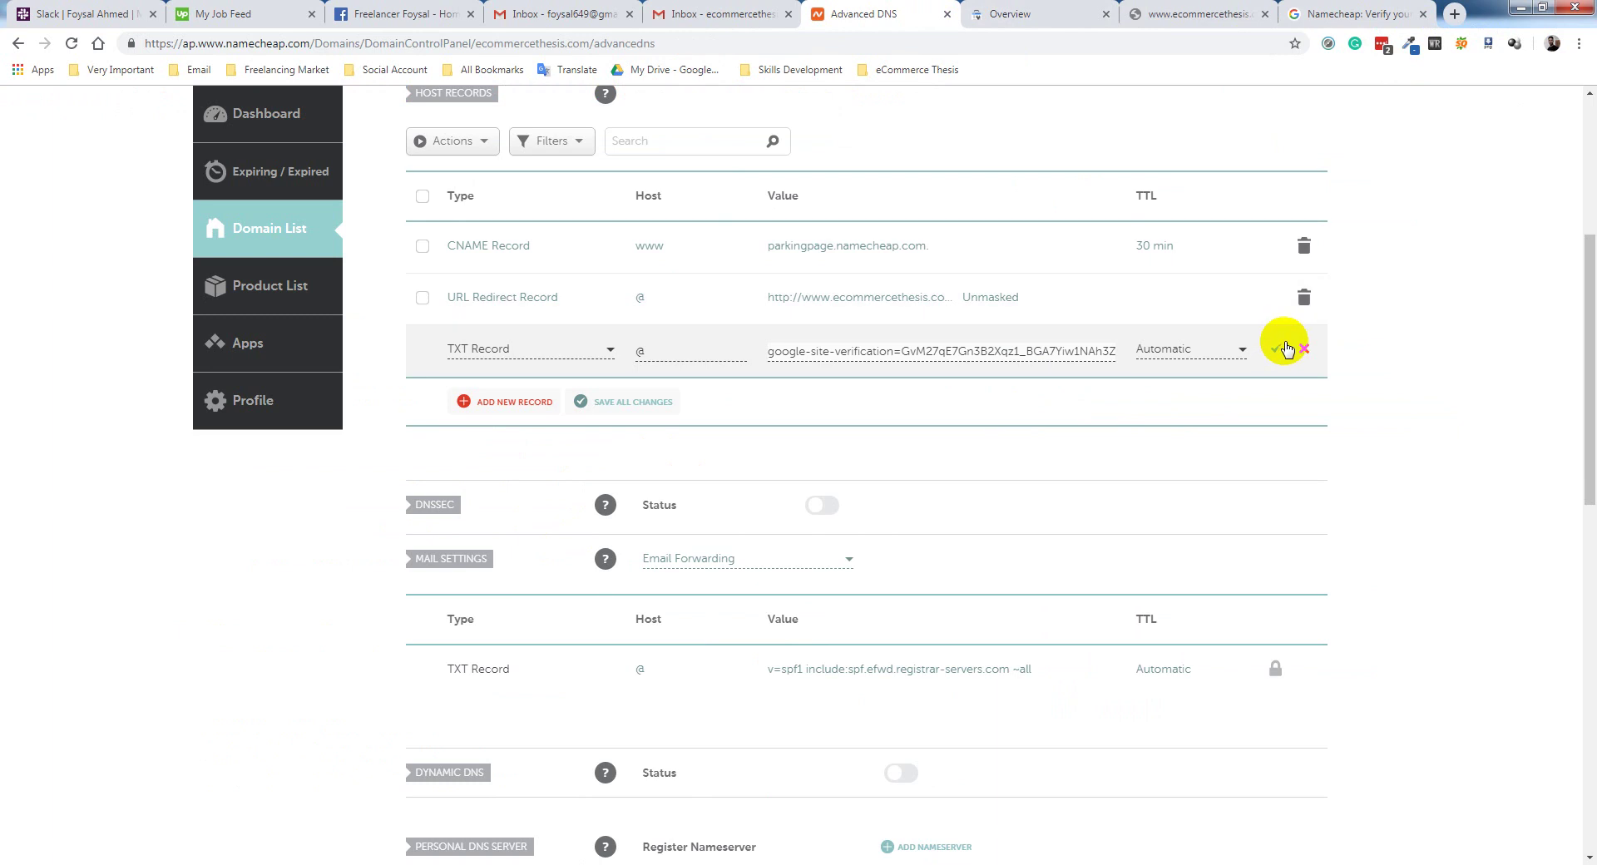
{"action": "left_click", "coordinate": [1278, 353]}
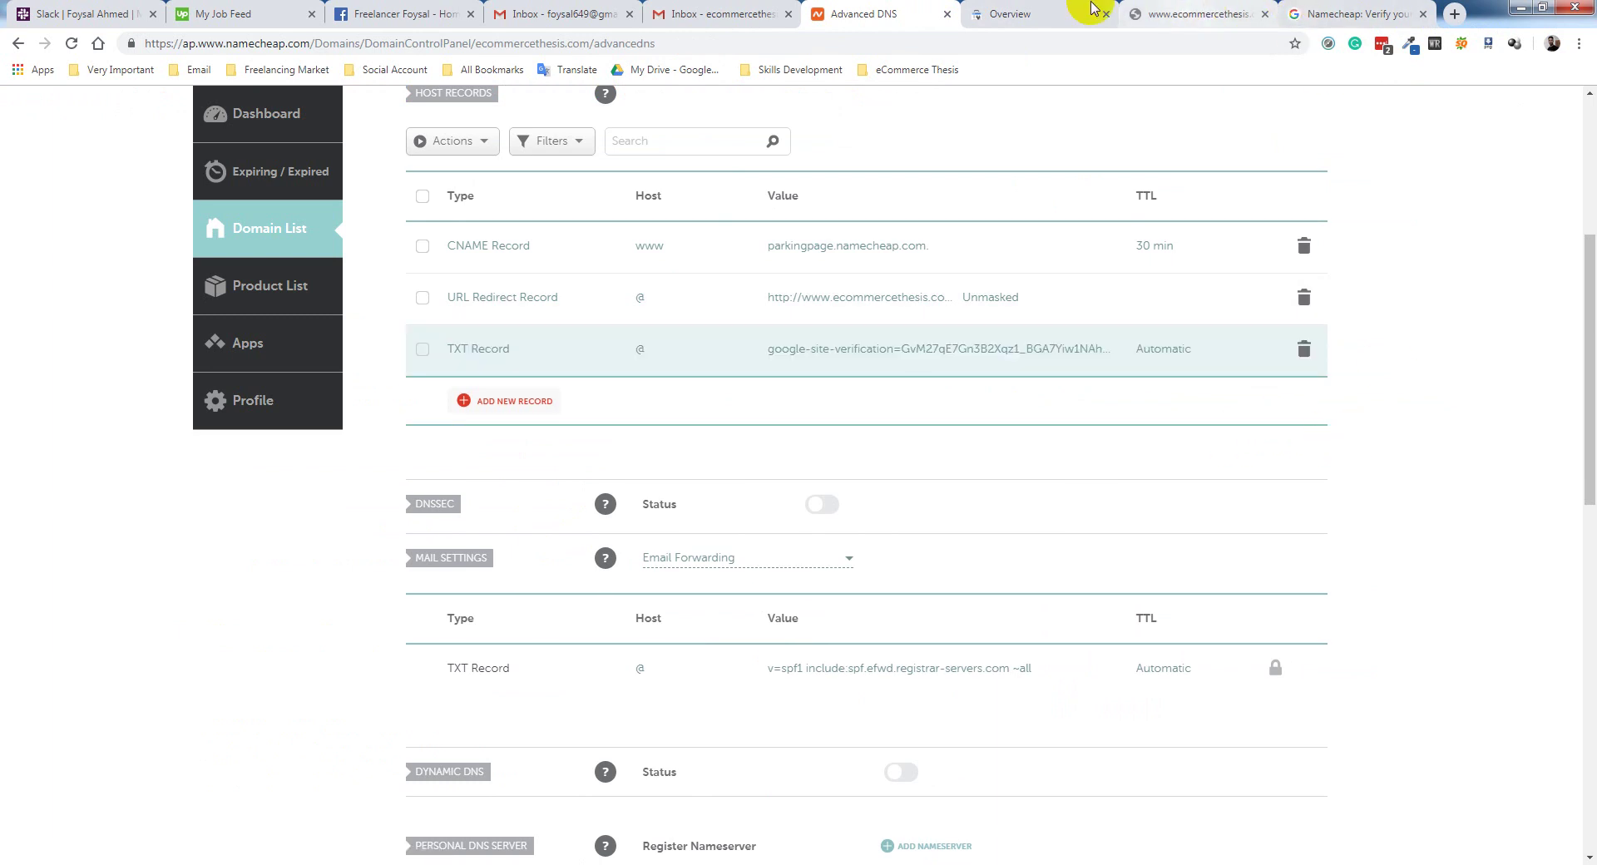
{"action": "left_click", "coordinate": [1028, 10]}
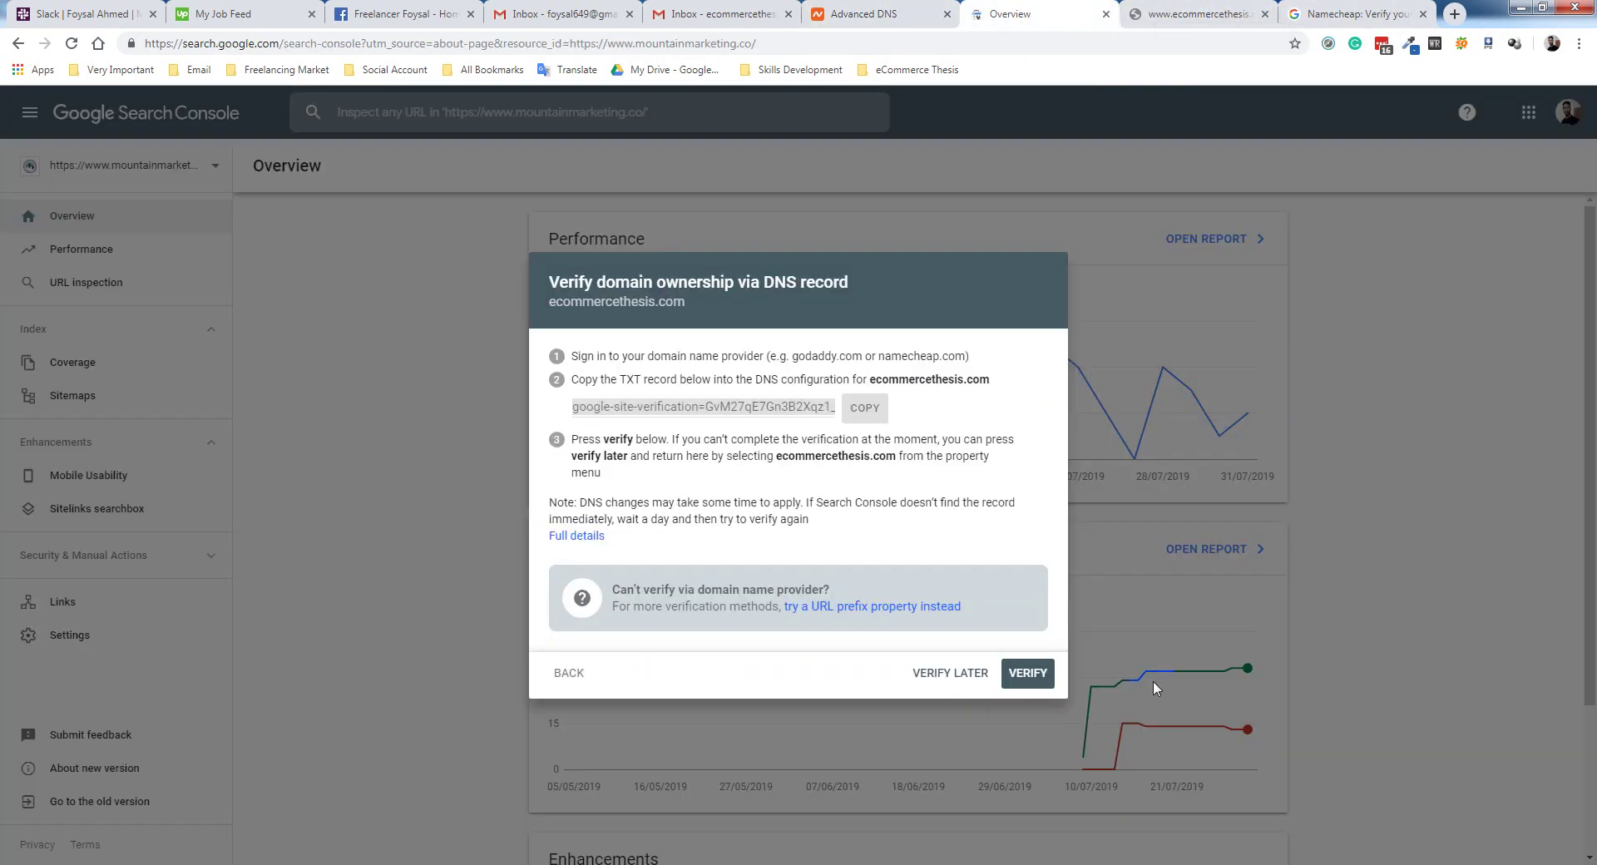
{"action": "left_click", "coordinate": [1038, 673]}
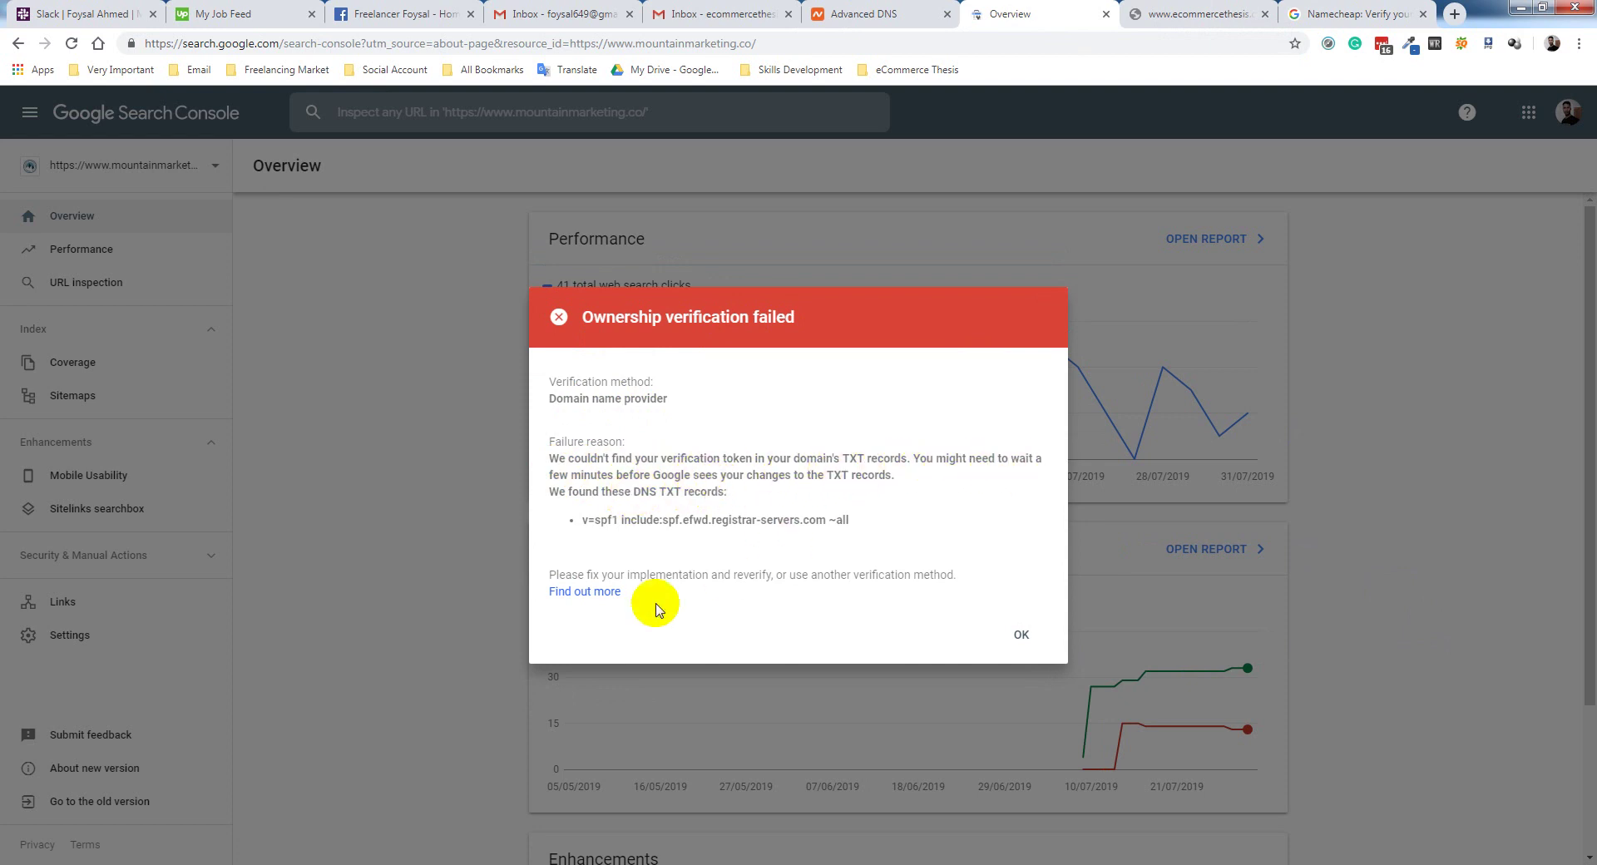
{"action": "left_click", "coordinate": [1020, 635]}
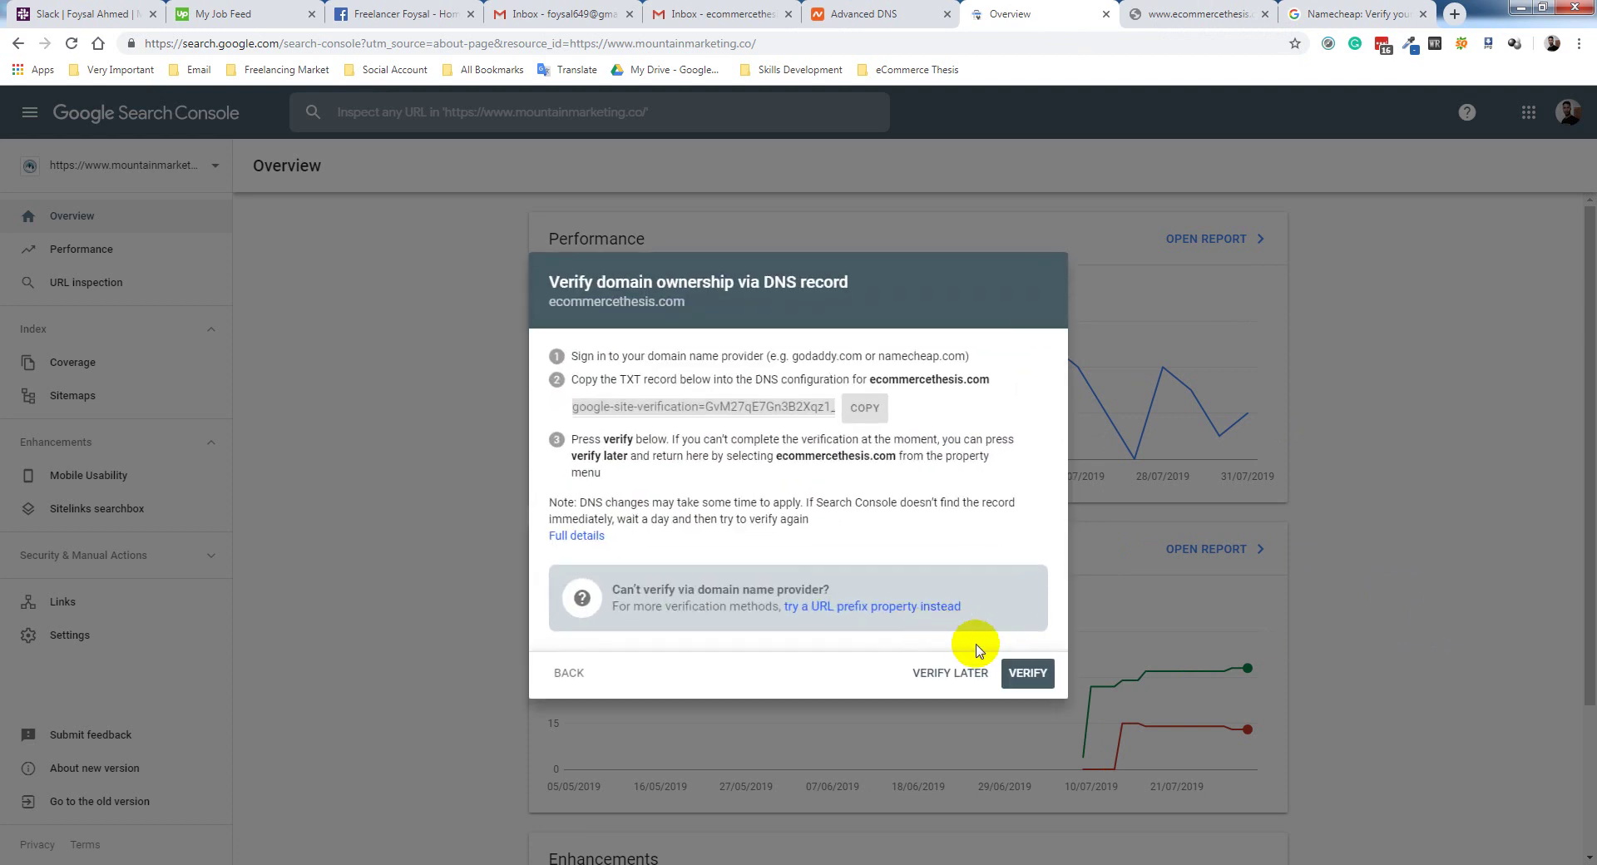
{"action": "left_click", "coordinate": [1169, 4]}
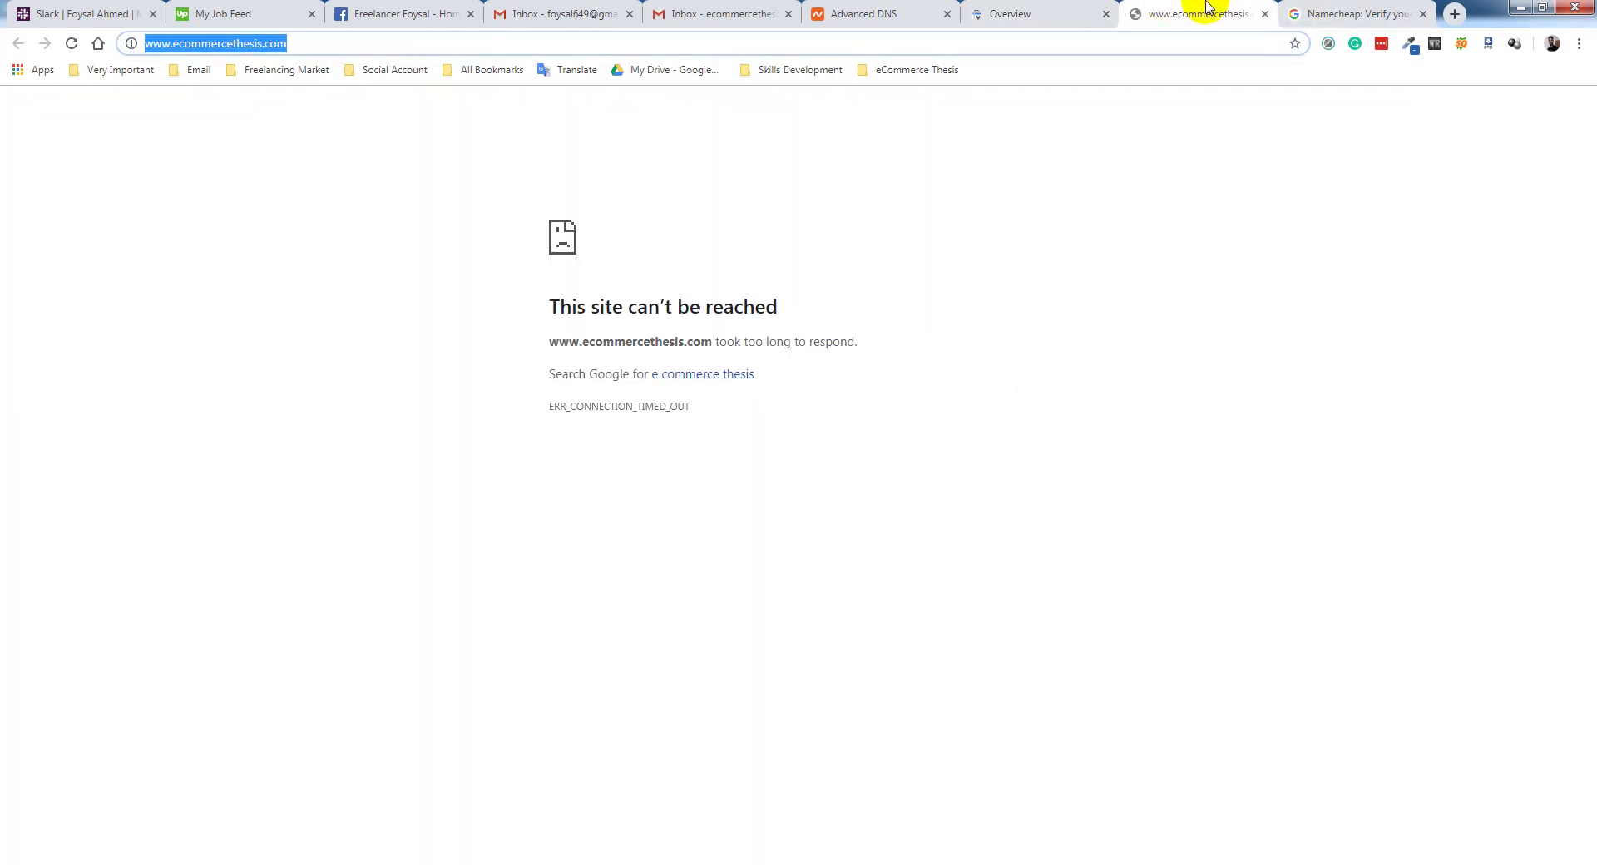
{"action": "left_click", "coordinate": [857, 13]}
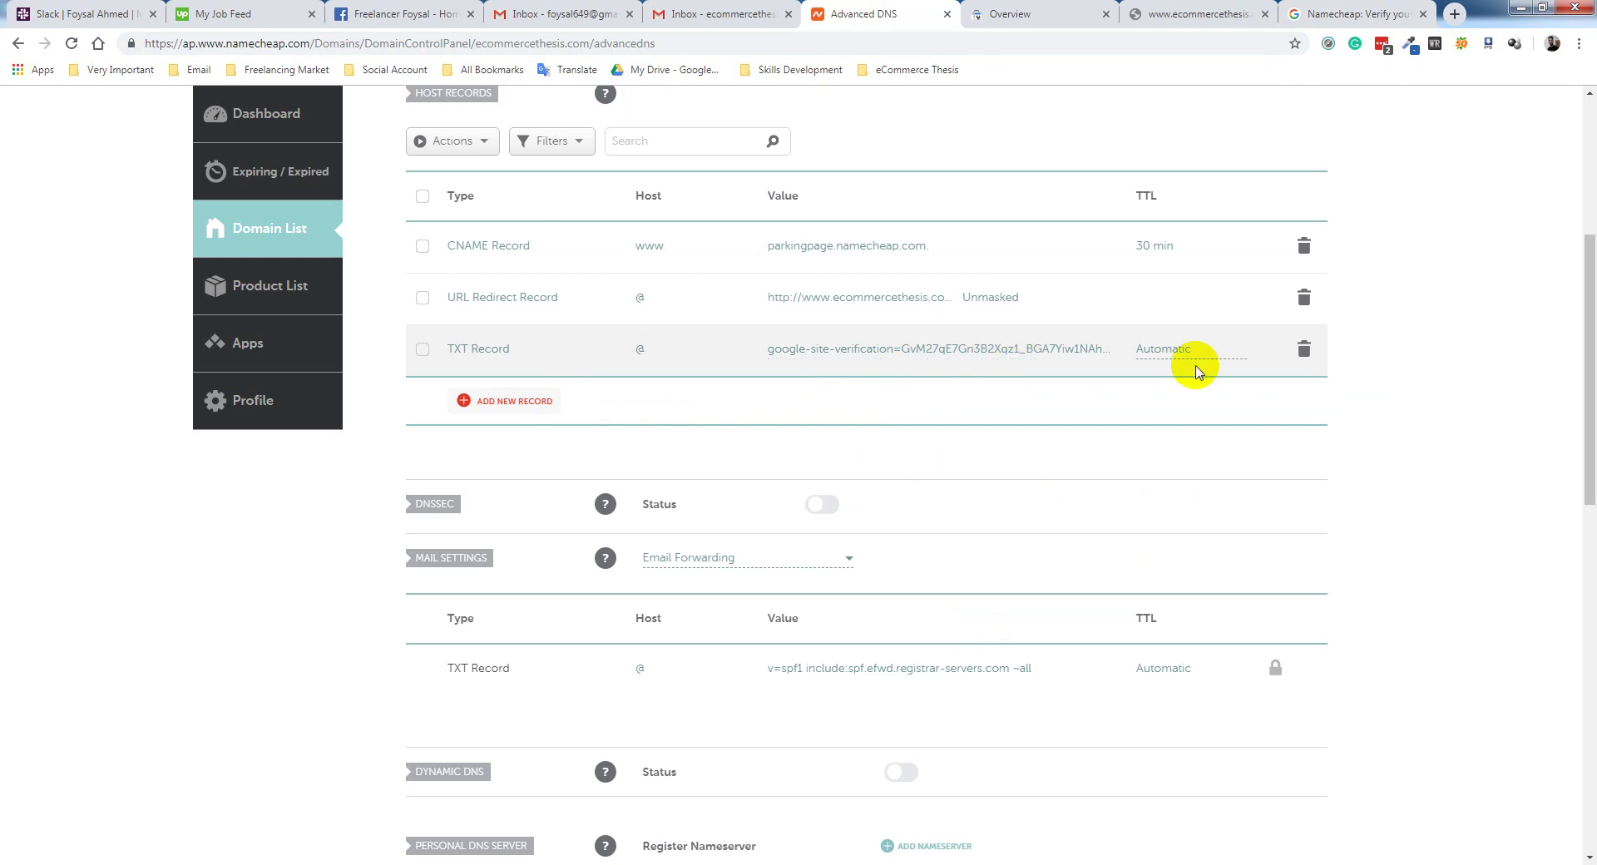
Run VERIFY again for ecommercethesis.com in the DNS-record verification dialog.
{"action": "left_click", "coordinate": [1020, 8]}
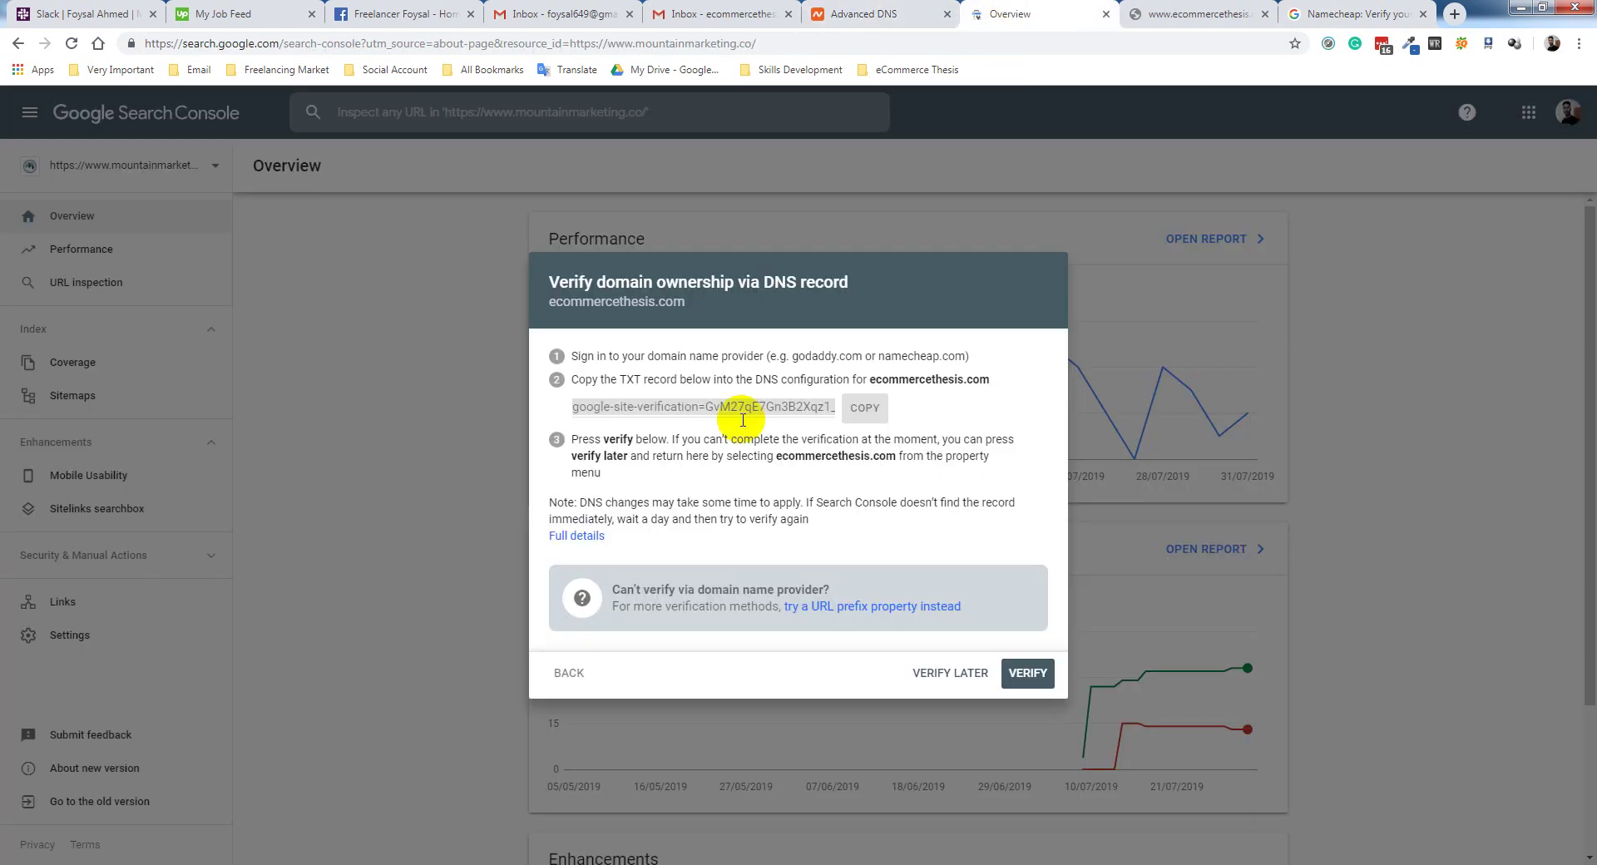
{"action": "left_click", "coordinate": [1027, 676]}
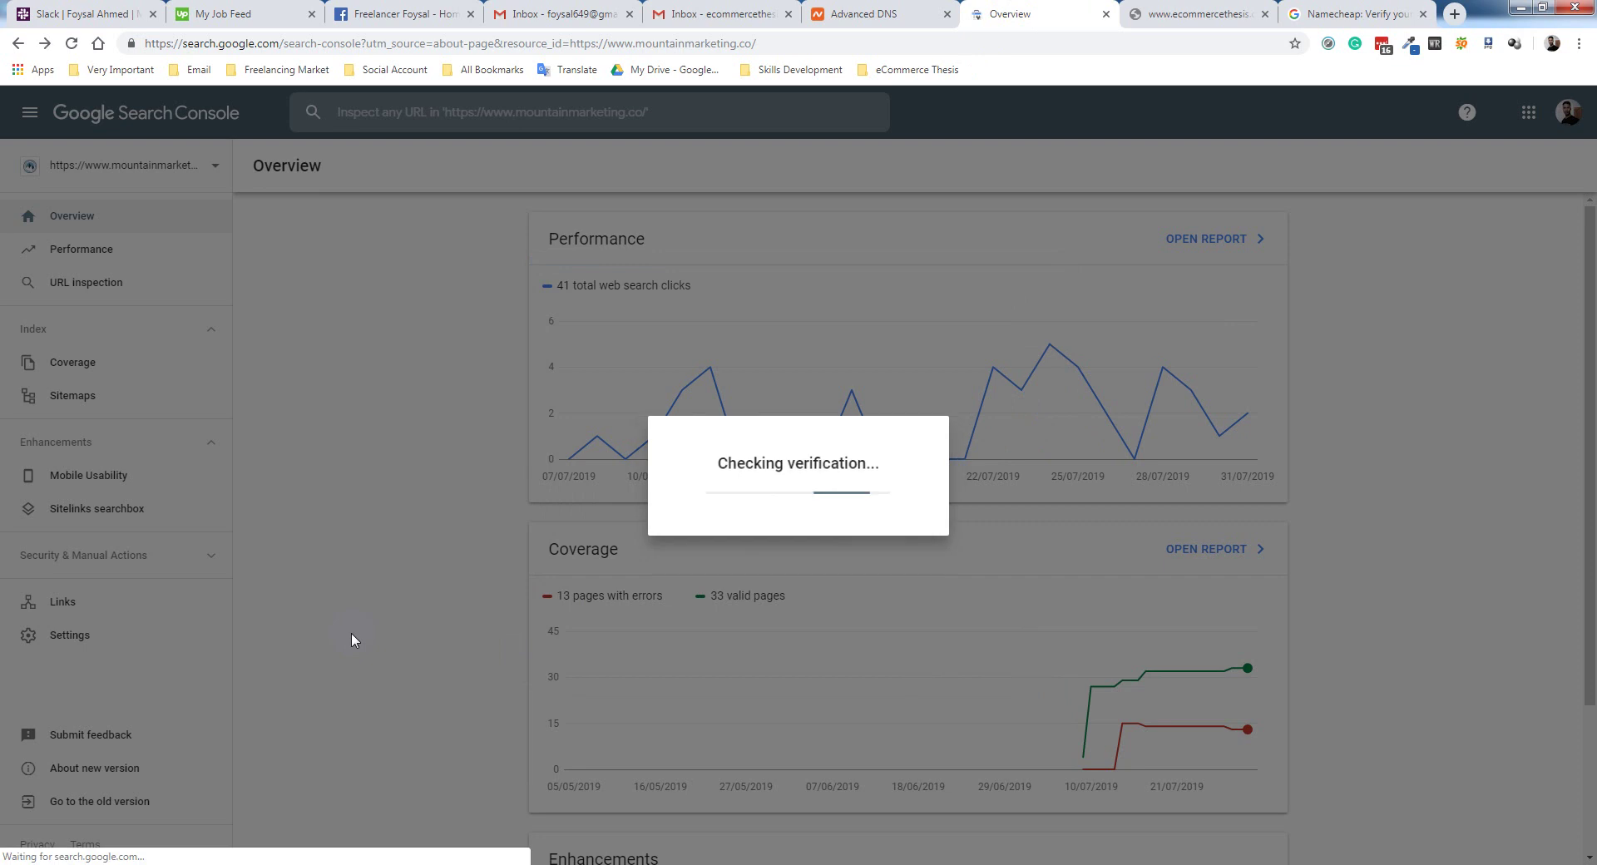